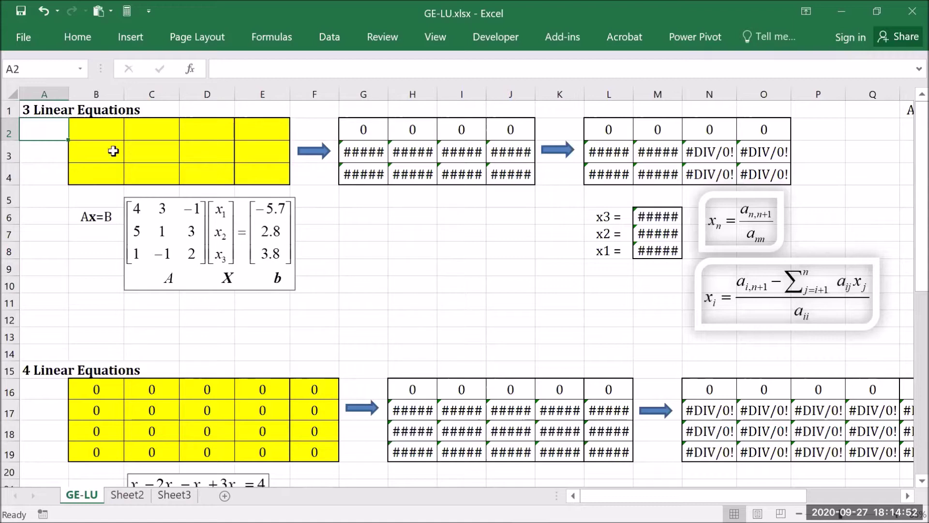
# Step: Enter the first coefficient column of the 3 Linear Equations matrix in B2:B4 as 4, 5 and 1
pyautogui.click(103, 136)
pyautogui.write('4')
pyautogui.press('Return')
pyautogui.write('5')
pyautogui.press('Return')
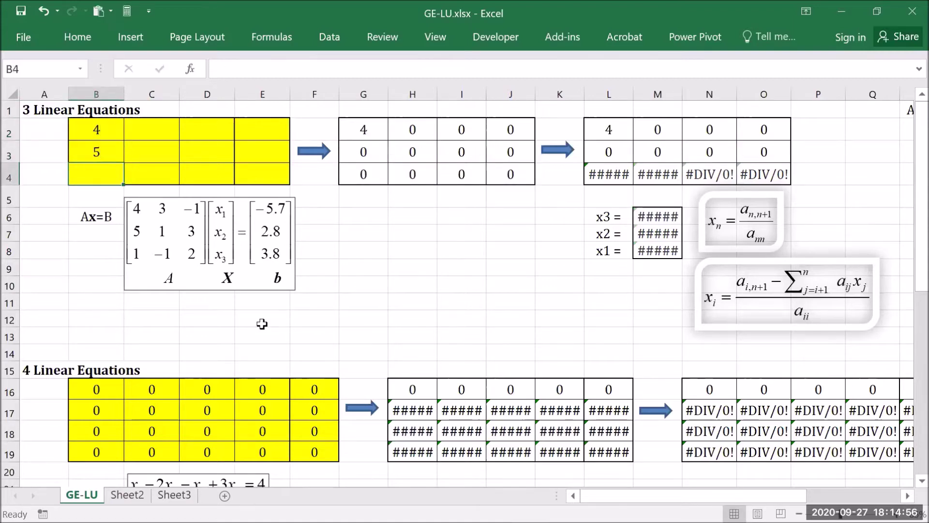
pyautogui.write('1')
pyautogui.press('Return')
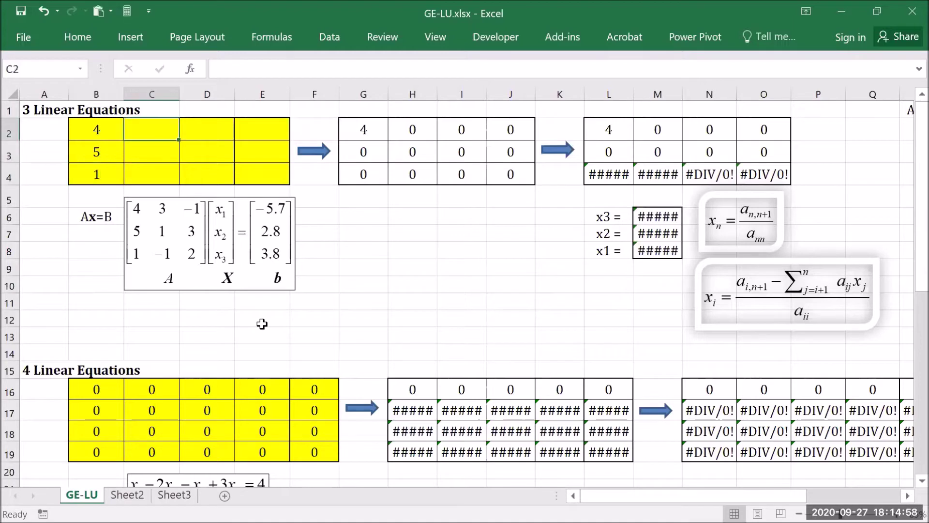
# Step: Fill the second coefficient column, C2:C4, with 3, 1 and -1
pyautogui.write('3')
pyautogui.press('Return')
pyautogui.write('1')
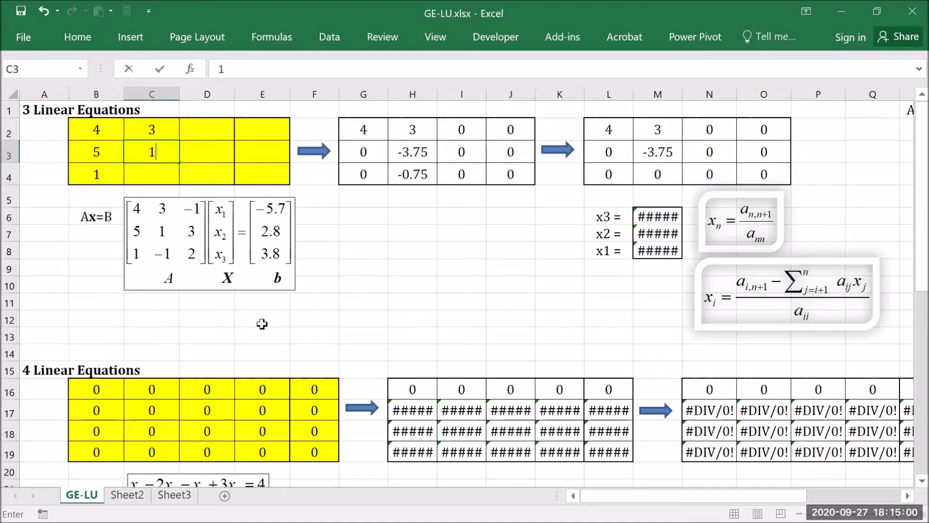
pyautogui.press('Return')
pyautogui.write('-1')
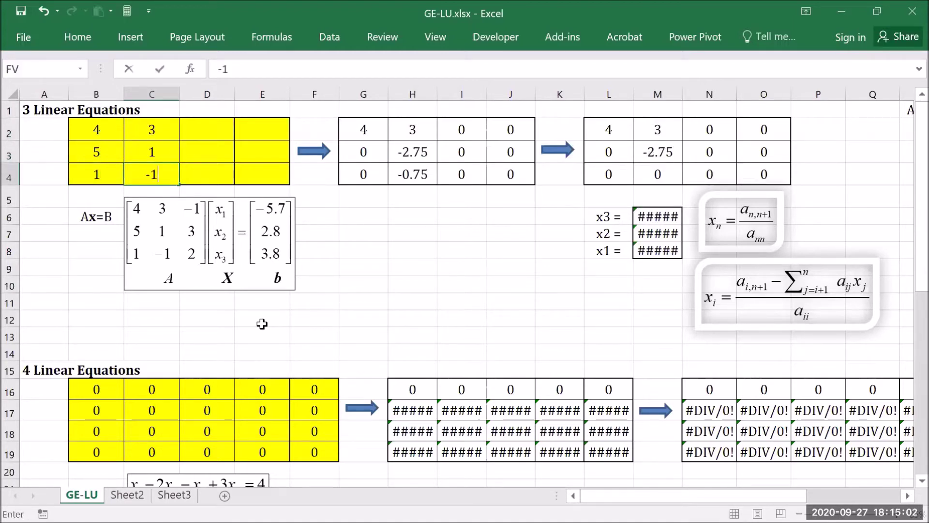
pyautogui.press('Tab')
# Step: Fill the third coefficient column, D2:D4, with -1, 3 and 2
pyautogui.press('Up')
pyautogui.press('Up')
pyautogui.write('-1')
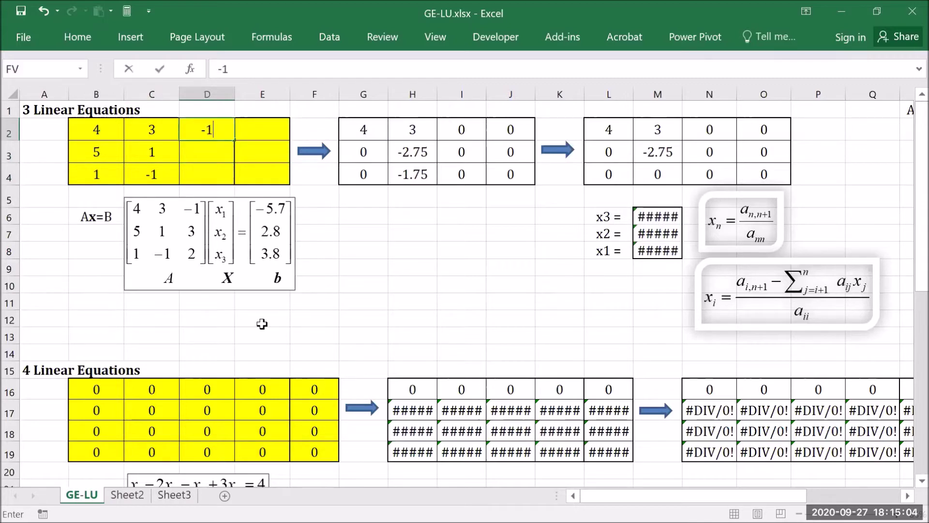
pyautogui.press('Return')
pyautogui.write('3')
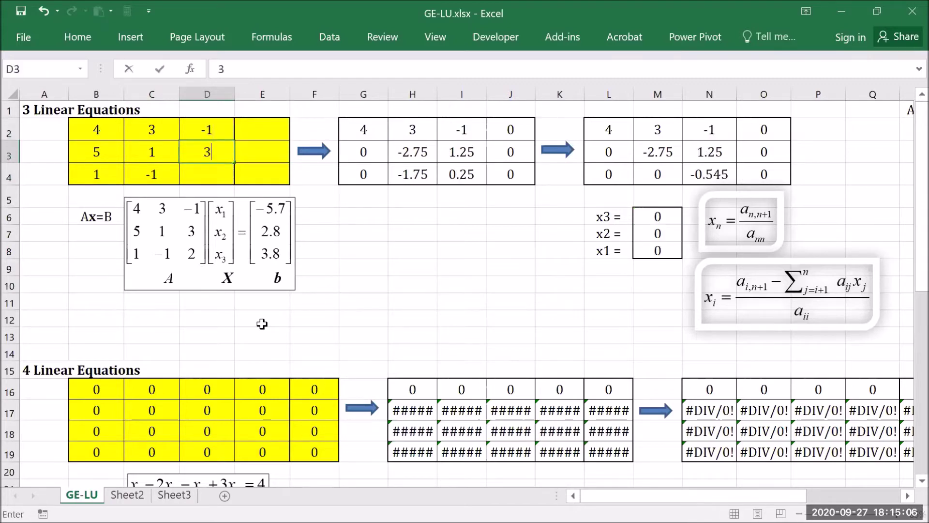
pyautogui.press('Return')
pyautogui.write('2')
pyautogui.press('Tab')
# Step: Enter the right-hand-side values -5.7, 2.8 and 3.8 in E2:E4
pyautogui.press('Up')
pyautogui.press('Up')
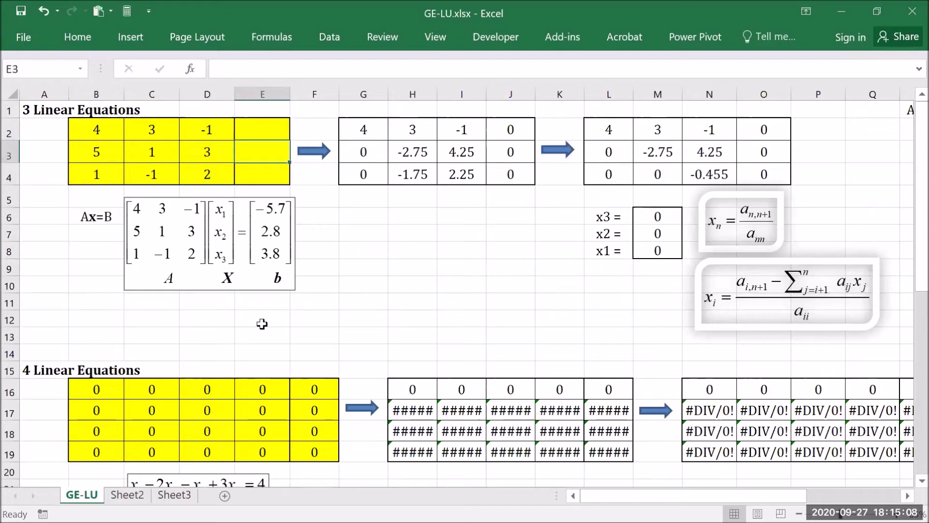
pyautogui.write('-5.7')
pyautogui.press('Return')
pyautogui.write('2.8')
pyautogui.press('Return')
pyautogui.write('3.8')
pyautogui.press('Tab')
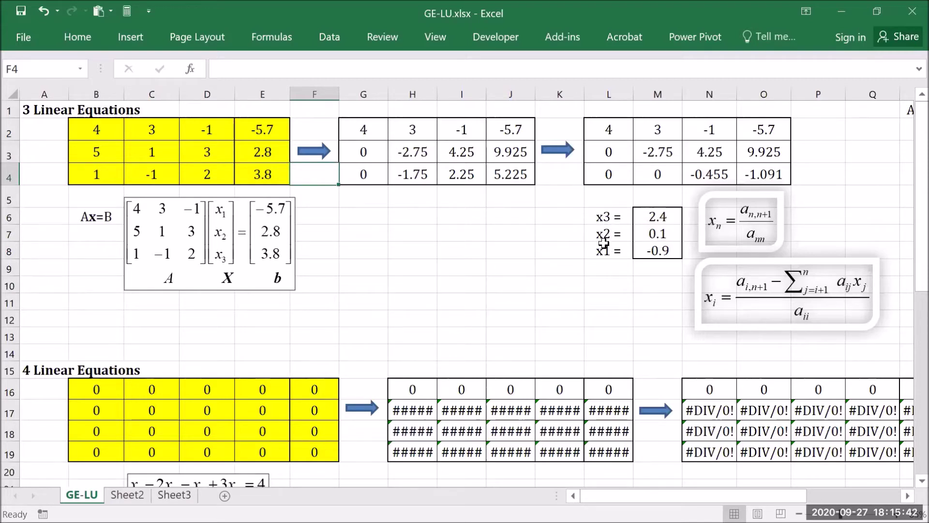
pyautogui.click(654, 250)
pyautogui.click(507, 236)
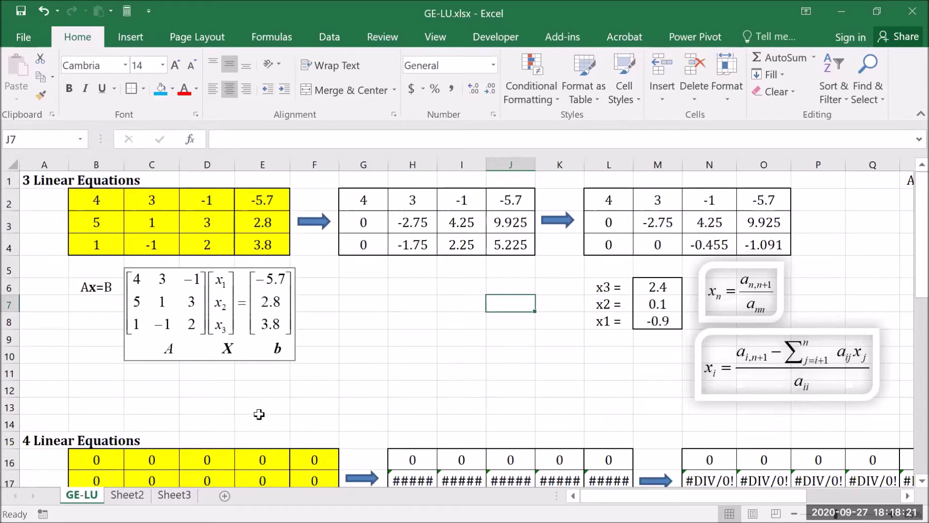
# Step: Add a new worksheet and give the range B3:E5 a blue fill with cell borders
pyautogui.click(224, 495)
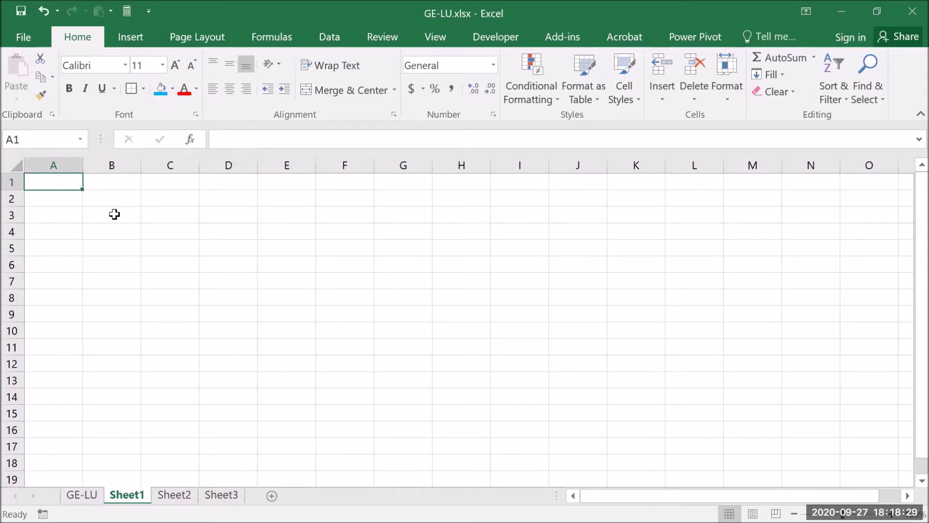
pyautogui.moveTo(115, 214); pyautogui.dragTo(282, 241)
pyautogui.click(160, 88)
pyautogui.click(144, 89)
pyautogui.click(170, 231)
# Step: Widen columns B to E equally and increase the height of rows 3 to 5
pyautogui.moveTo(112, 165); pyautogui.dragTo(287, 165)
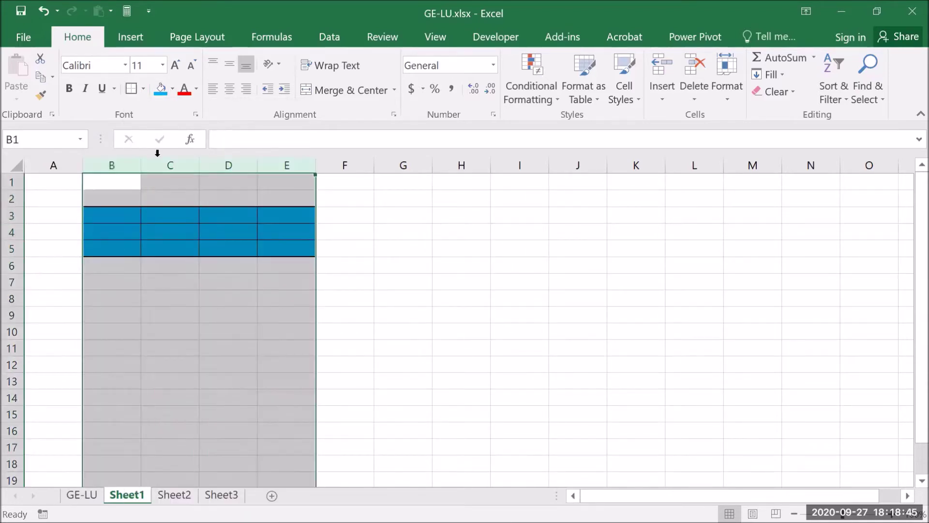
pyautogui.moveTo(141, 165); pyautogui.dragTo(150, 165)
pyautogui.moveTo(12, 216); pyautogui.dragTo(12, 249)
pyautogui.moveTo(11, 224); pyautogui.dragTo(12, 230)
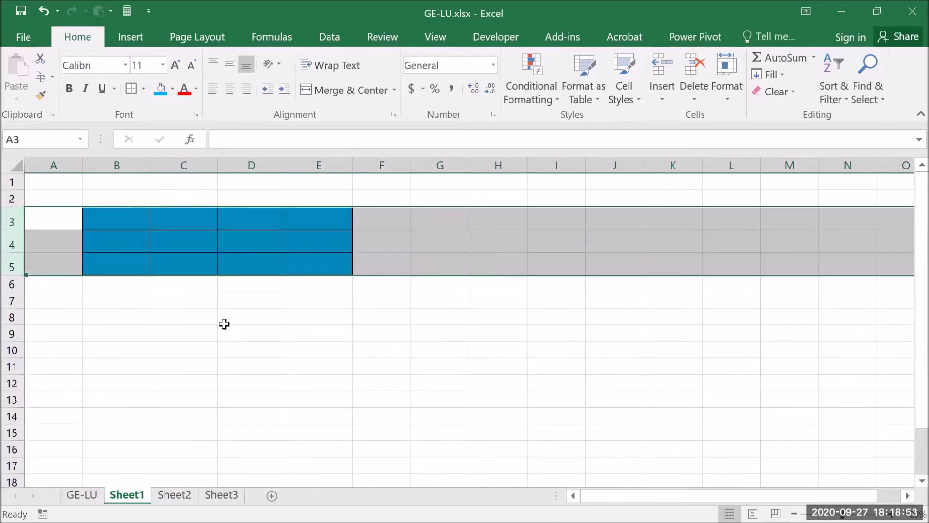
pyautogui.click(219, 339)
# Step: Copy the blue grid B3:E5 to G3 and L3, and narrow column A
pyautogui.moveTo(114, 213); pyautogui.dragTo(296, 253)
pyautogui.hotkey('ctrl', 'c')
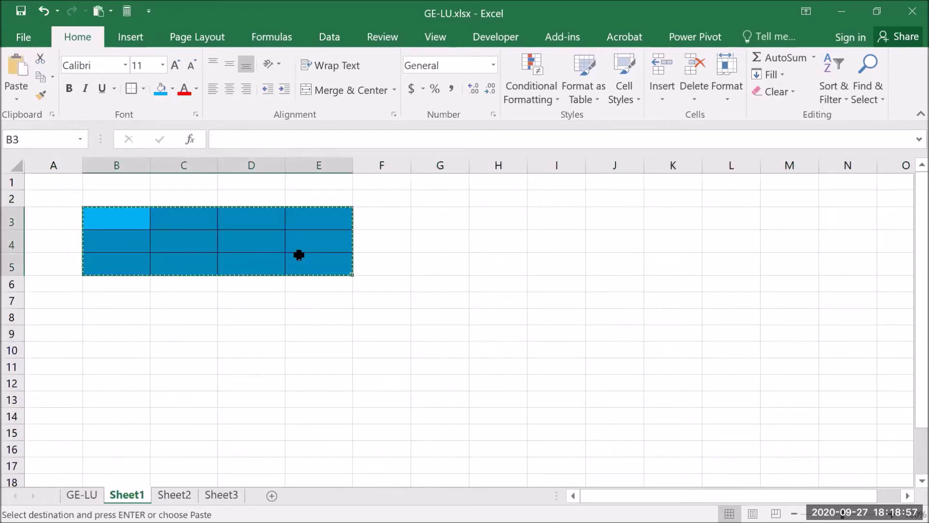
pyautogui.click(459, 216)
pyautogui.hotkey('ctrl', 'v')
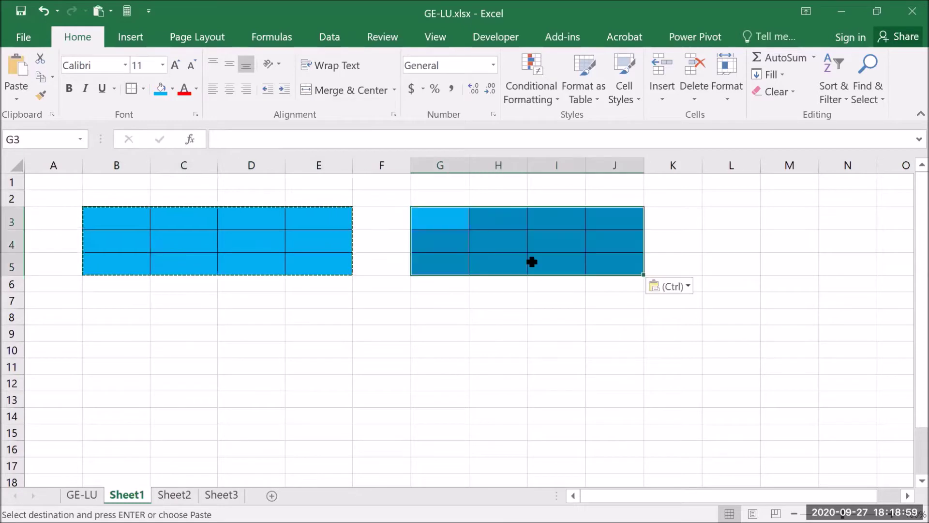
pyautogui.click(725, 220)
pyautogui.hotkey('ctrl', 'v')
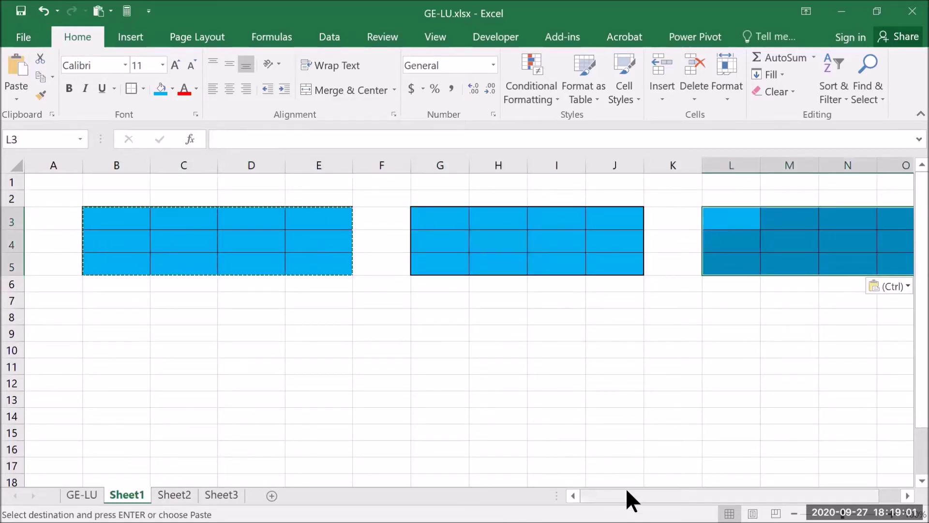
pyautogui.click(250, 334)
pyautogui.press('Escape')
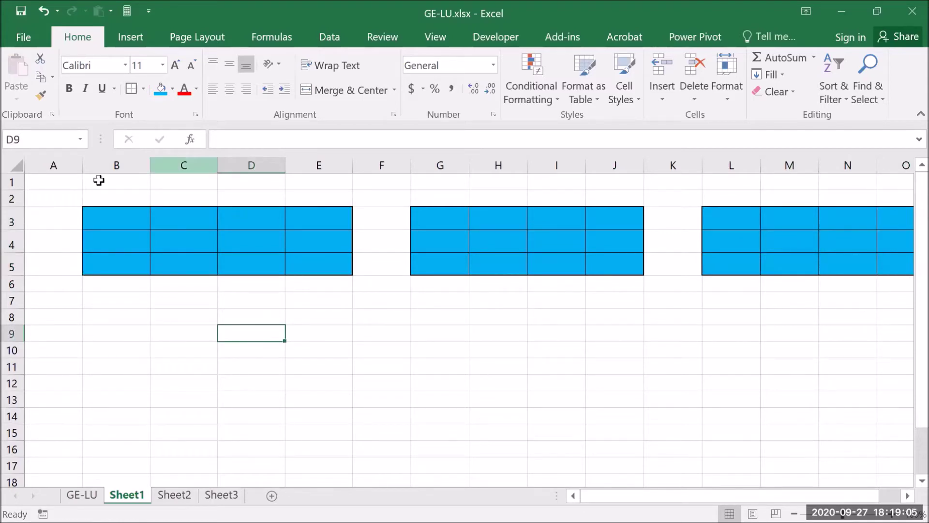
pyautogui.moveTo(80, 166); pyautogui.dragTo(62, 166)
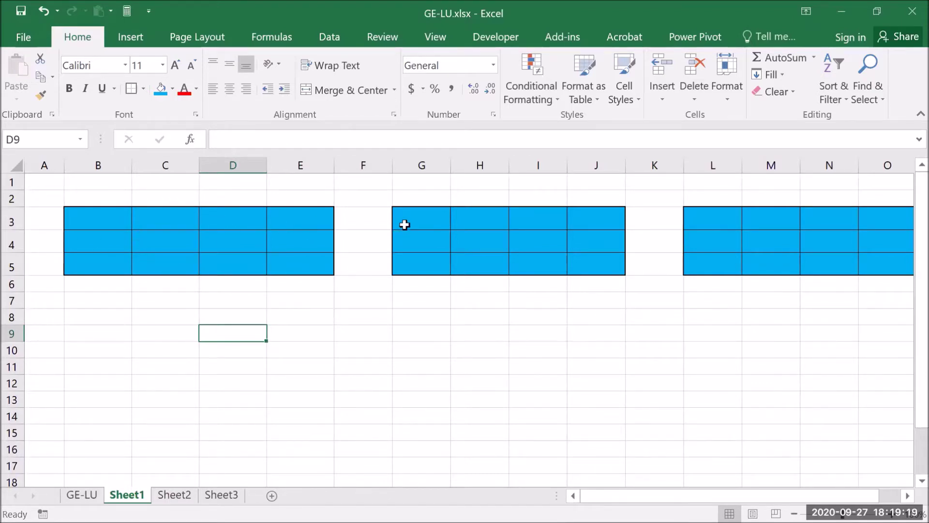
# Step: Enter =B3 in G3 and fill the formula across to J3, checking the references in each cell
pyautogui.click(419, 219)
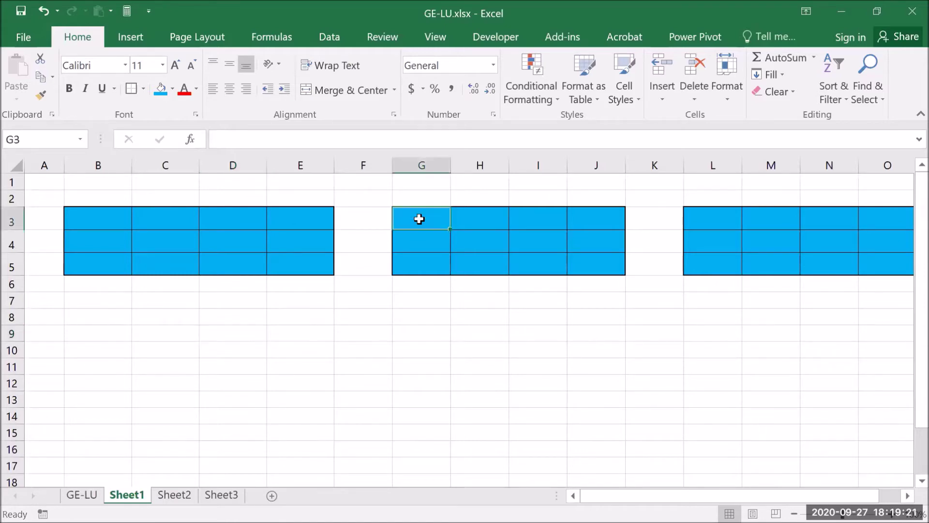
pyautogui.write('=')
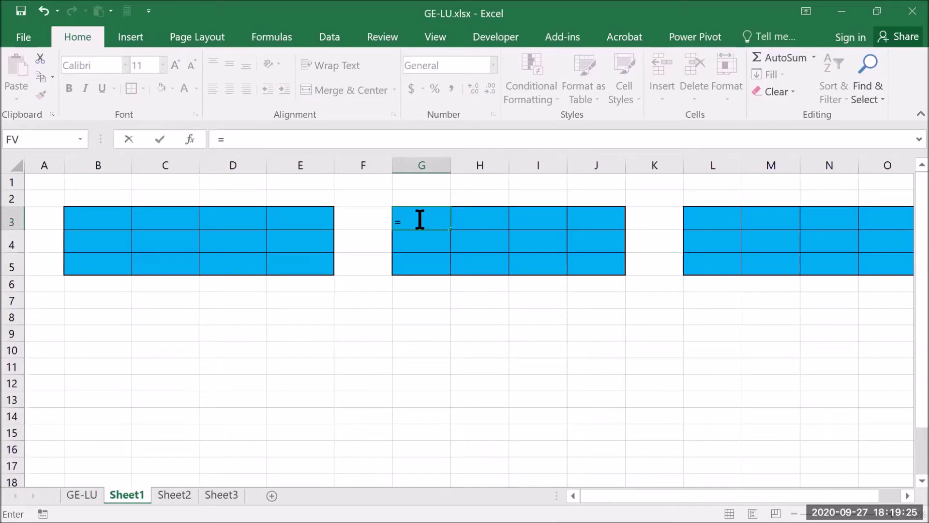
pyautogui.click(114, 219)
pyautogui.press('Return')
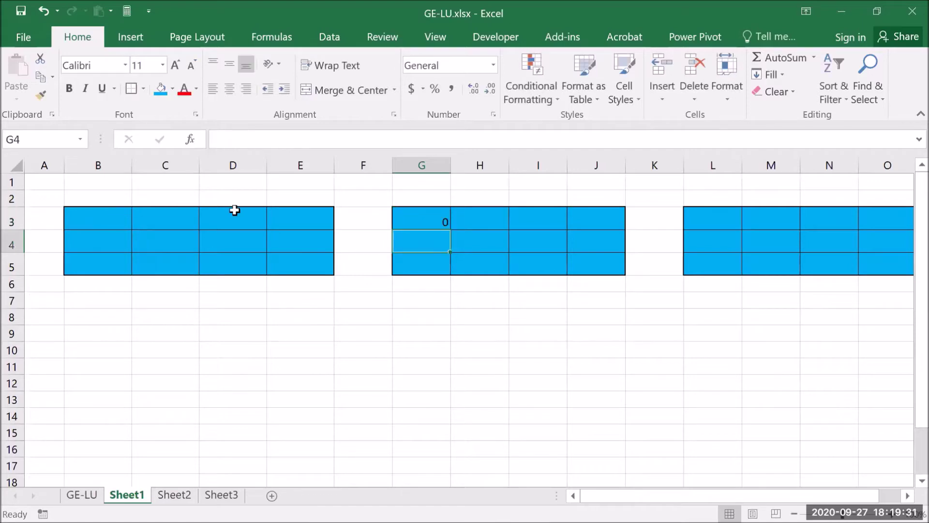
pyautogui.click(431, 225)
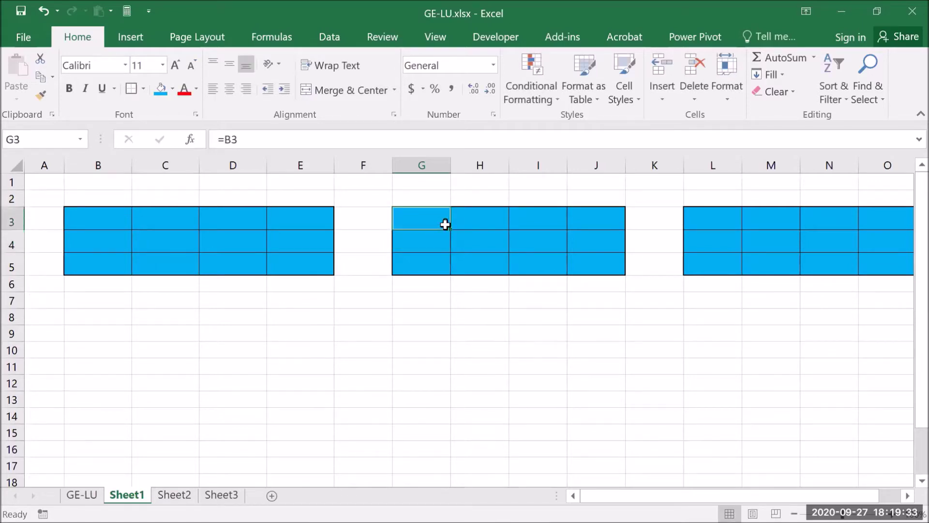
pyautogui.moveTo(450, 226); pyautogui.dragTo(600, 223)
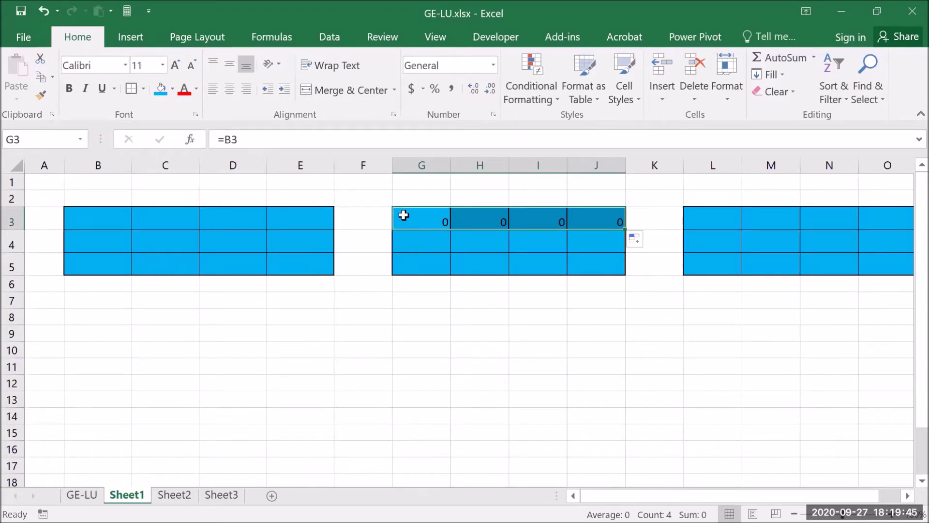
pyautogui.click(425, 221)
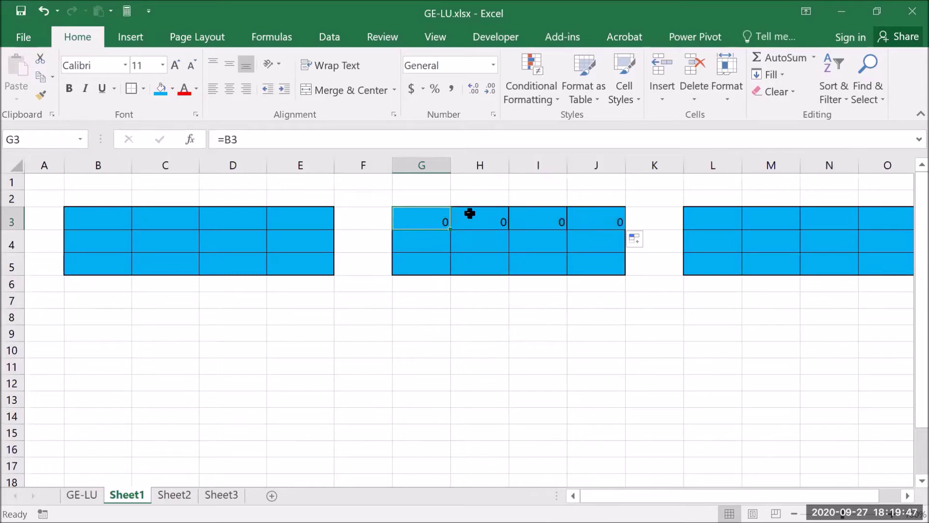
pyautogui.click(472, 215)
pyautogui.click(529, 222)
pyautogui.click(590, 220)
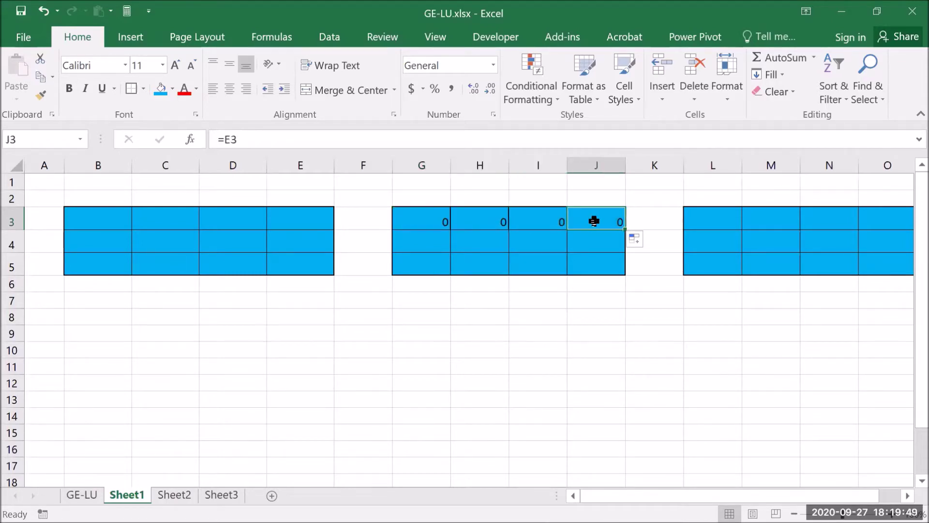
# Step: Start the elimination formula in G4 with the ratio =(B4/B3)
pyautogui.click(416, 242)
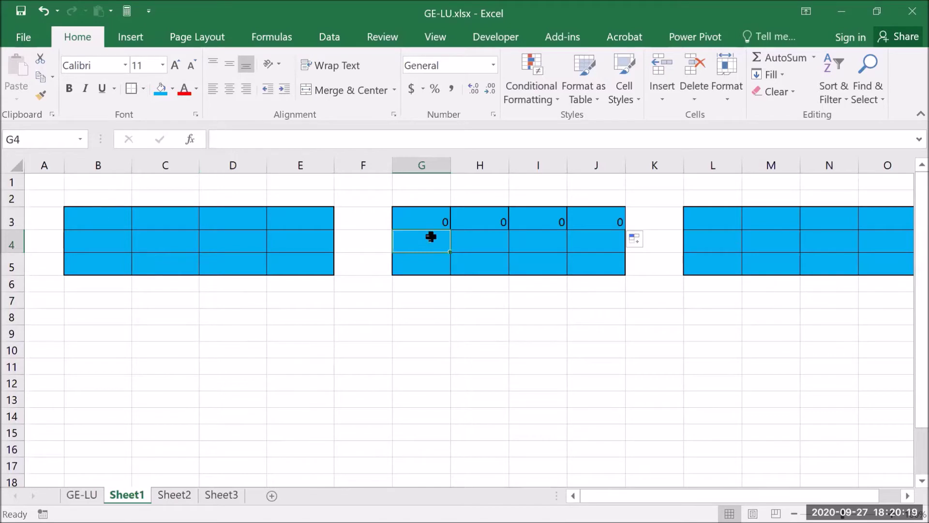
pyautogui.write('=')
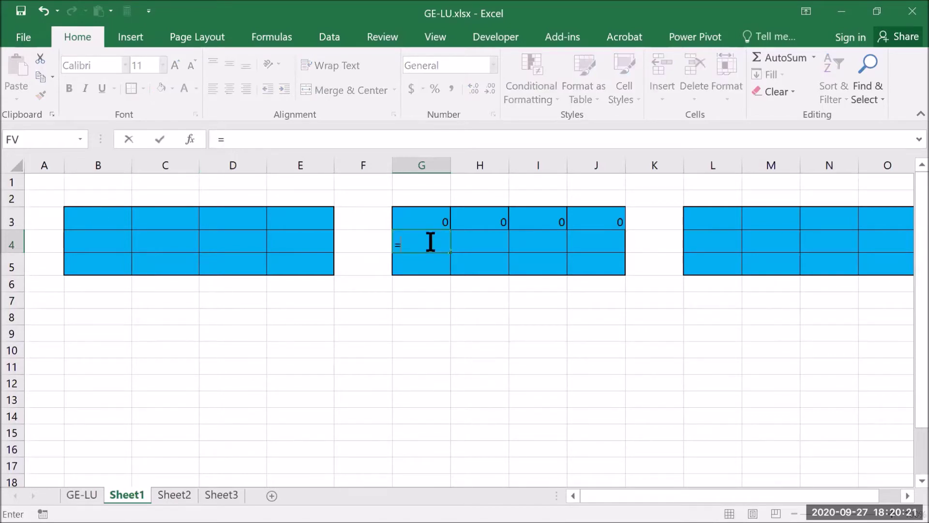
pyautogui.write('(')
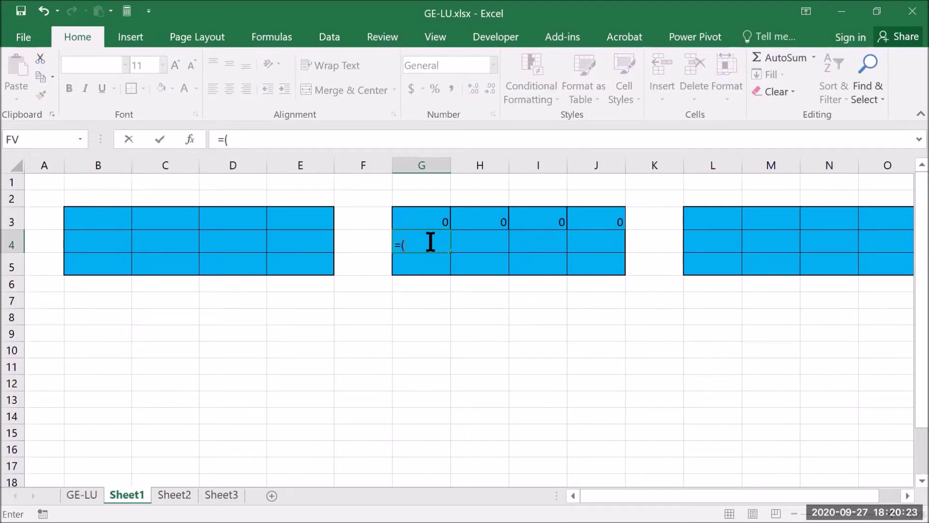
pyautogui.click(104, 238)
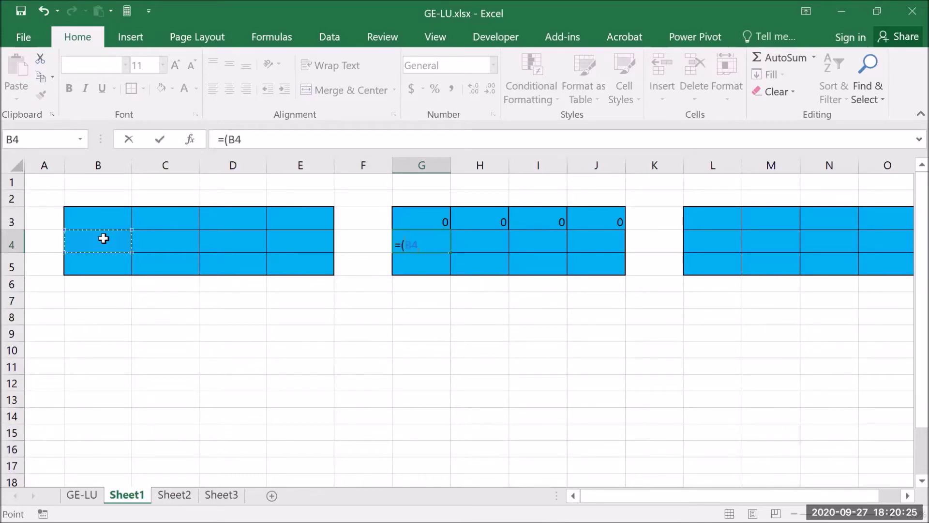
pyautogui.write('/')
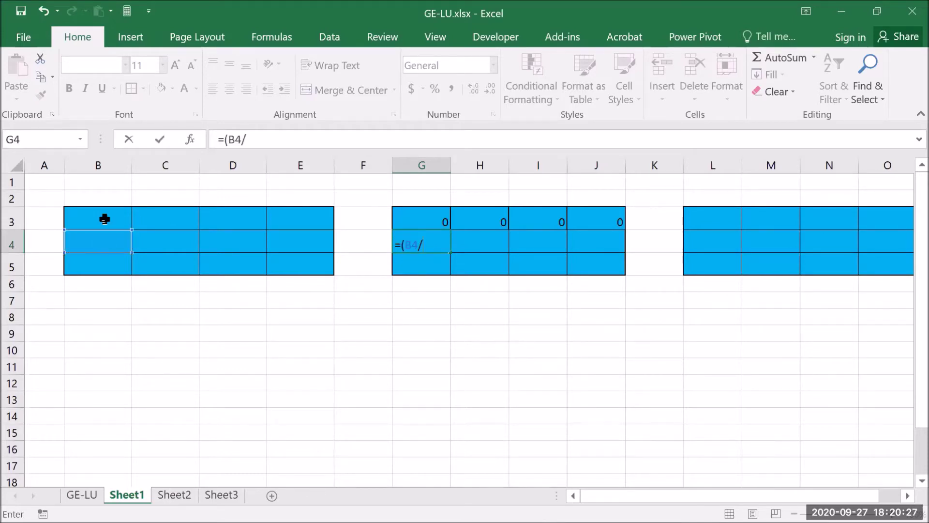
pyautogui.click(105, 218)
pyautogui.write(')')
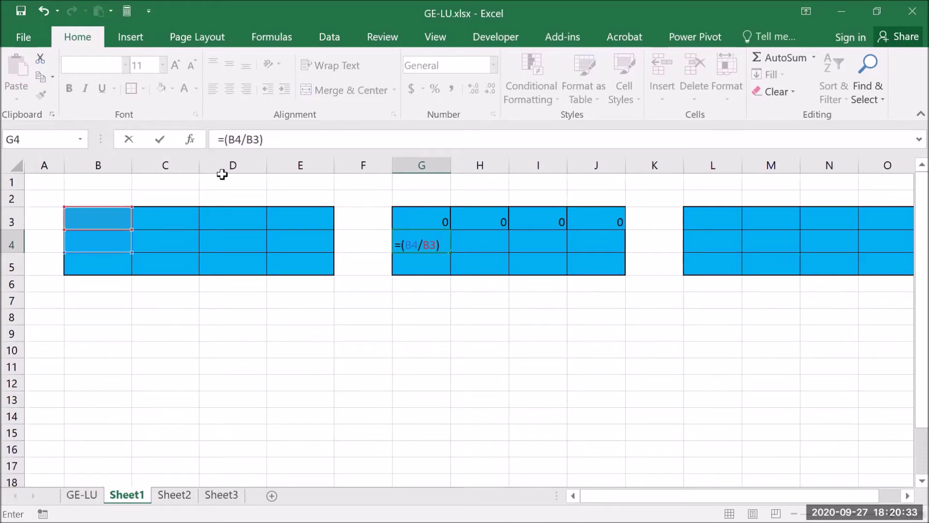
# Step: Make both references in the G4 ratio absolute, giving ($B$4/$B$3)
pyautogui.click(230, 140)
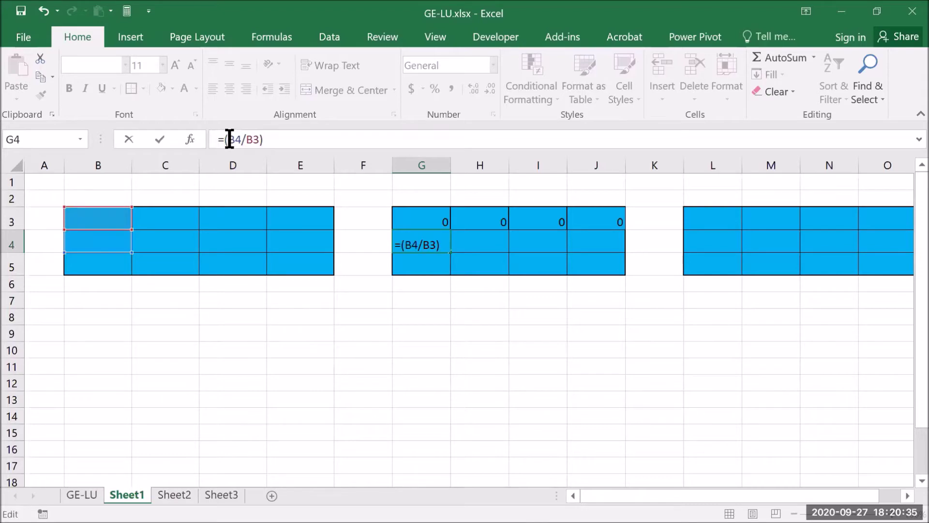
pyautogui.write('$B')
pyautogui.write('$')
pyautogui.press('Right')
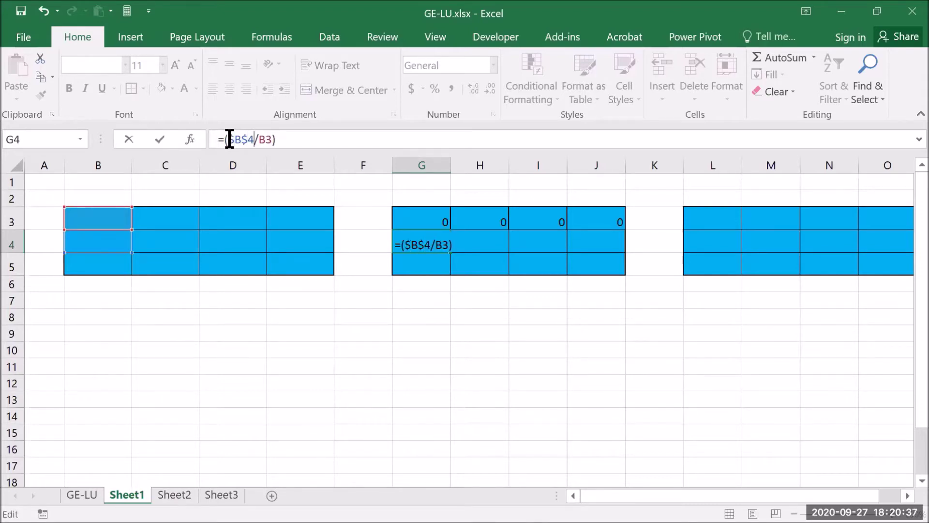
pyautogui.write('$')
pyautogui.press('Right')
pyautogui.write('$')
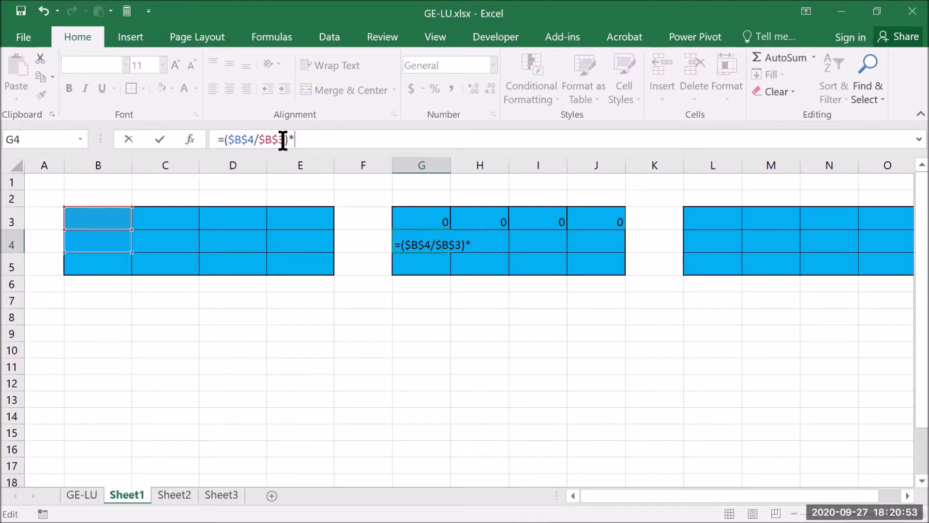
# Step: Complete the G4 elimination formula as =B4-($B$4/$B$3)*B3 and fill it across to J4
pyautogui.click(105, 215)
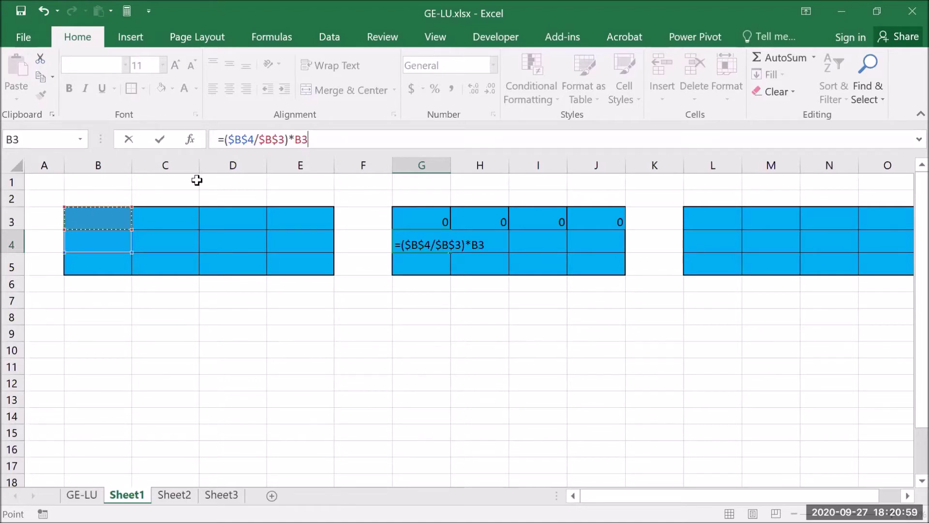
pyautogui.click(225, 139)
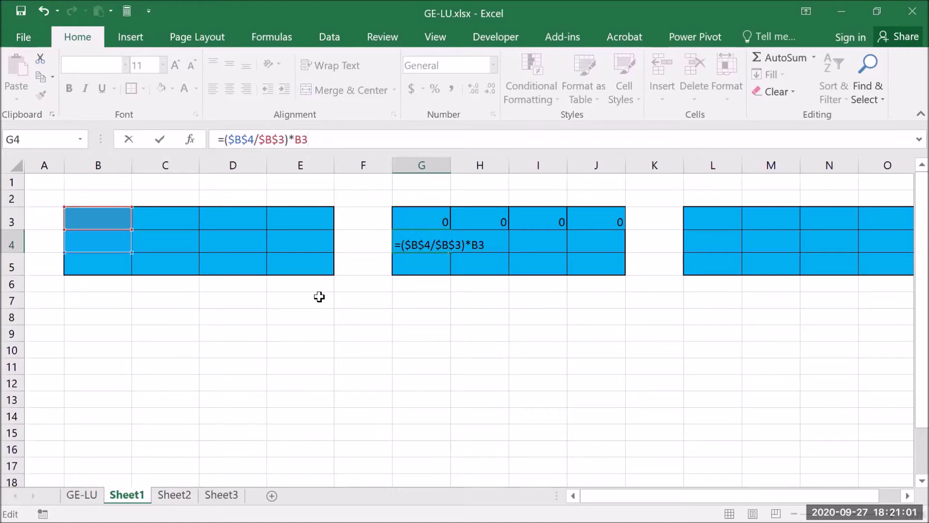
pyautogui.write('-')
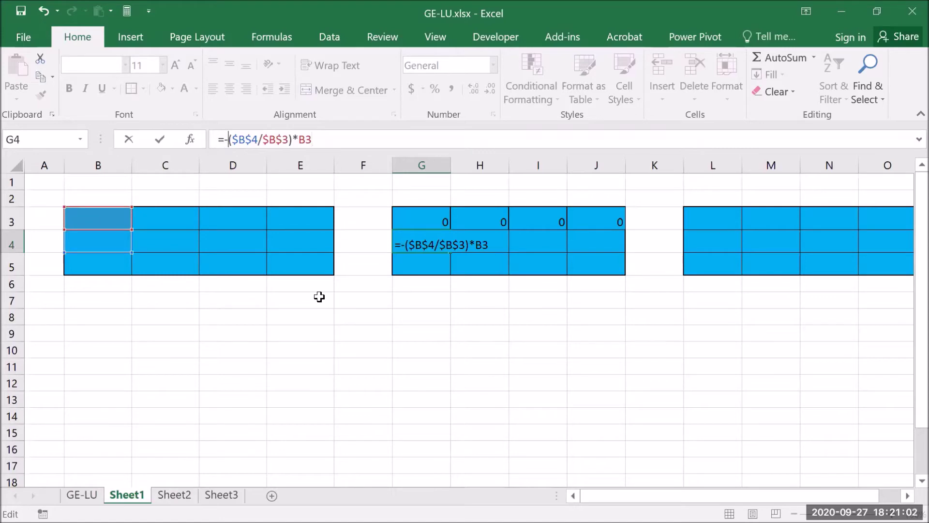
pyautogui.click(117, 244)
pyautogui.write('-')
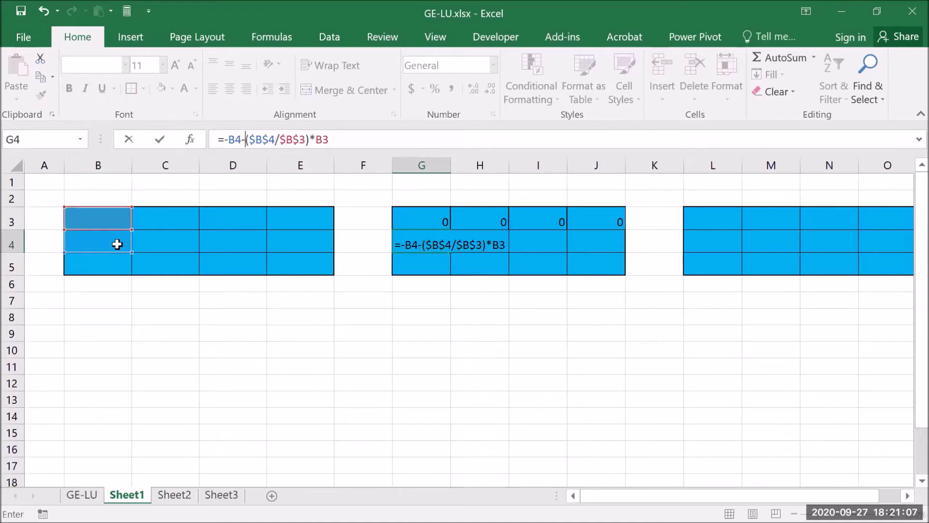
pyautogui.click(228, 139)
pyautogui.press('BackSpace')
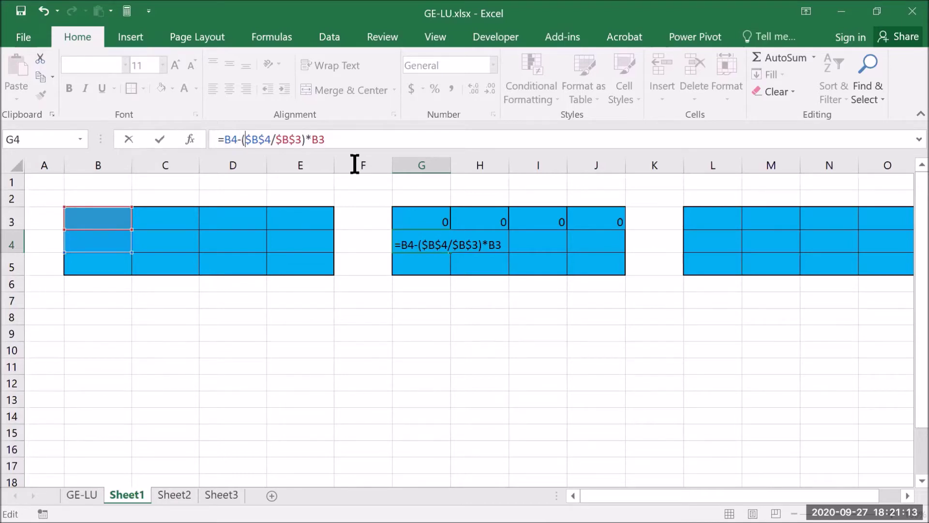
pyautogui.click(350, 141)
pyautogui.press('Return')
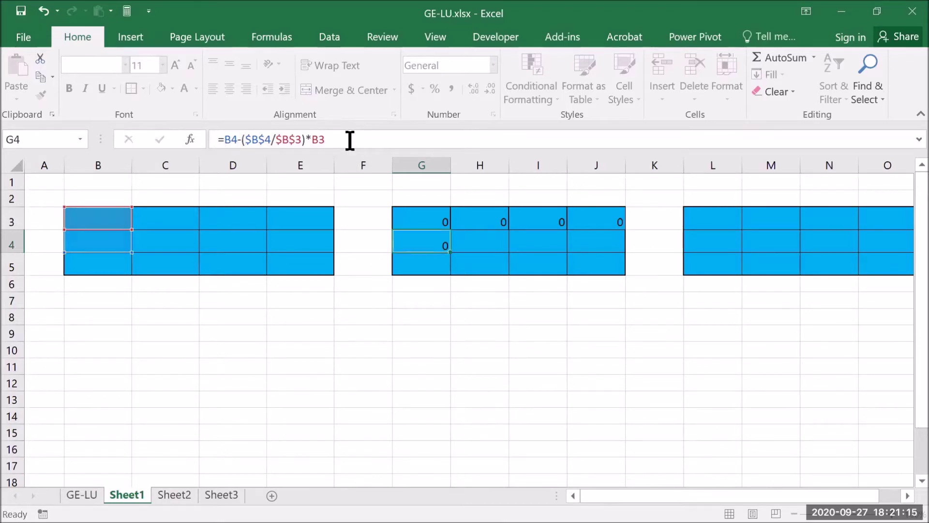
pyautogui.click(432, 244)
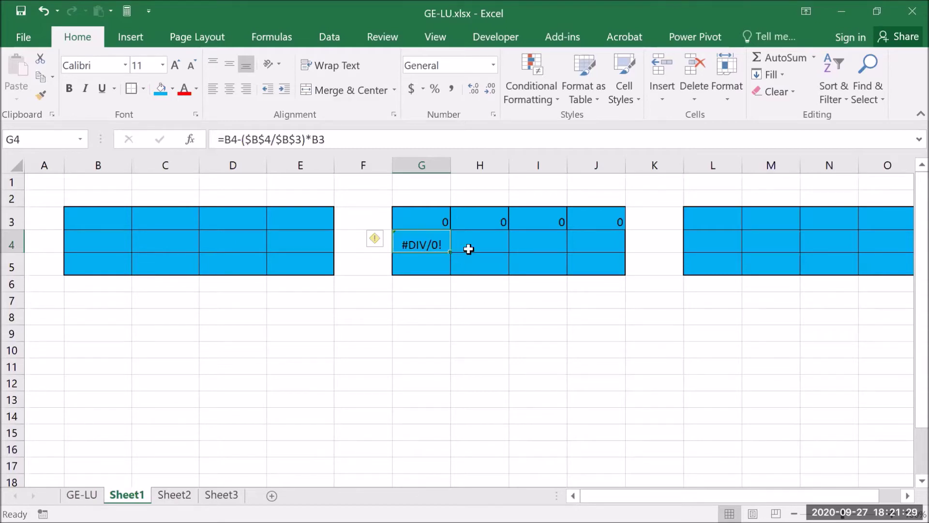
pyautogui.moveTo(452, 251); pyautogui.dragTo(582, 255)
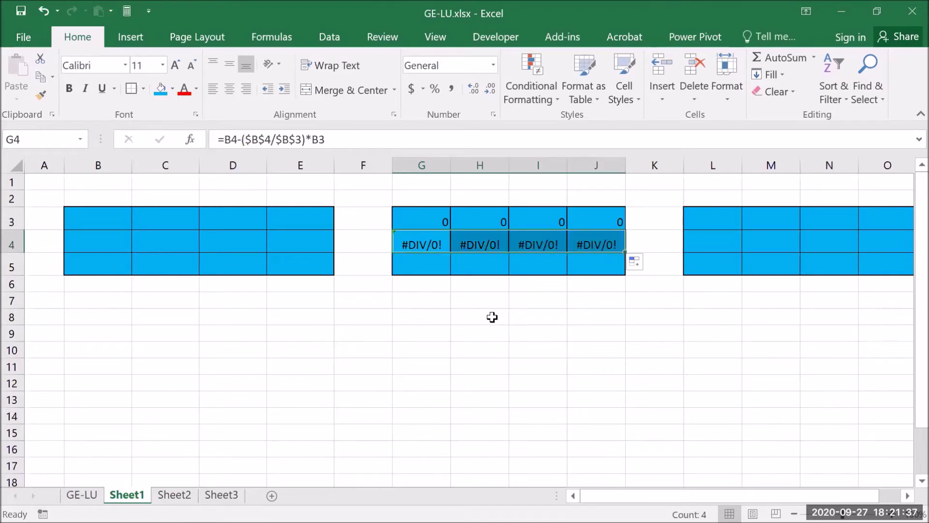
# Step: Start the third-row elimination formula in G5 with the ratio =(B5/B3)
pyautogui.click(423, 263)
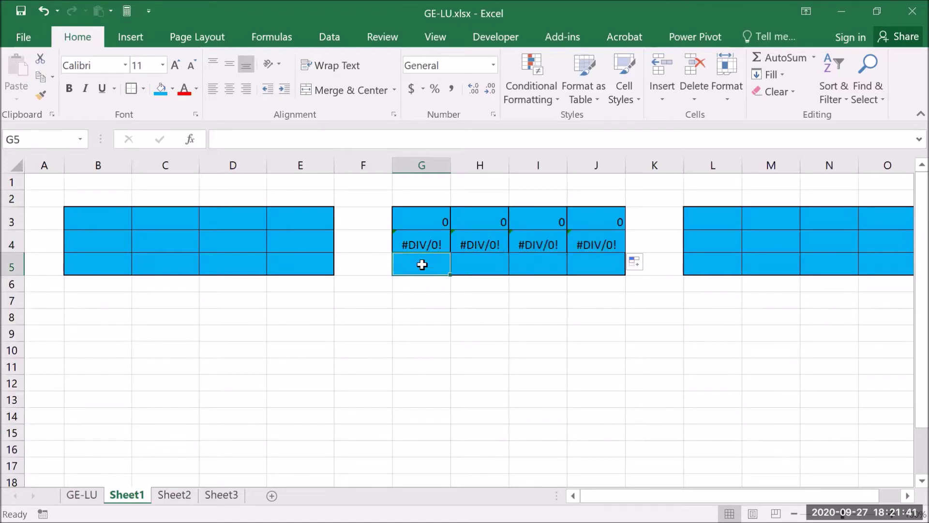
pyautogui.write('=')
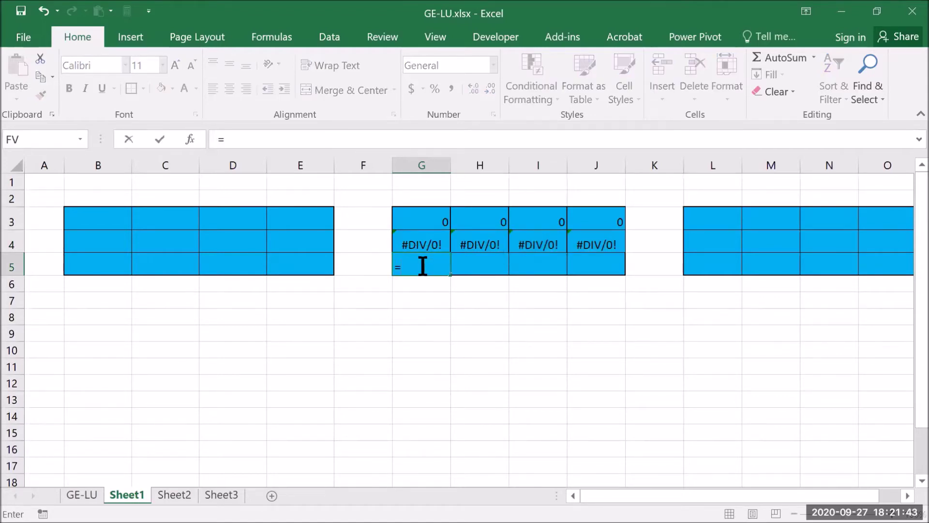
pyautogui.write('(')
pyautogui.click(109, 267)
pyautogui.write('/')
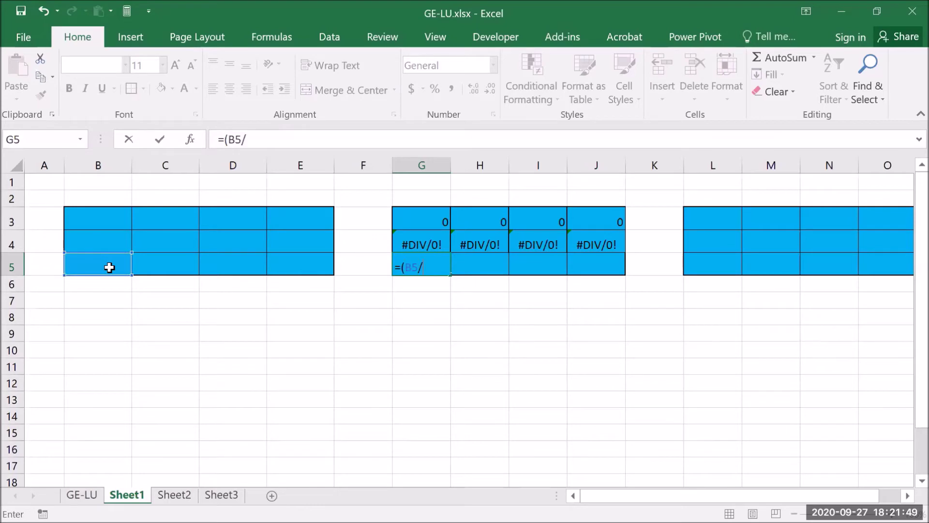
pyautogui.click(110, 222)
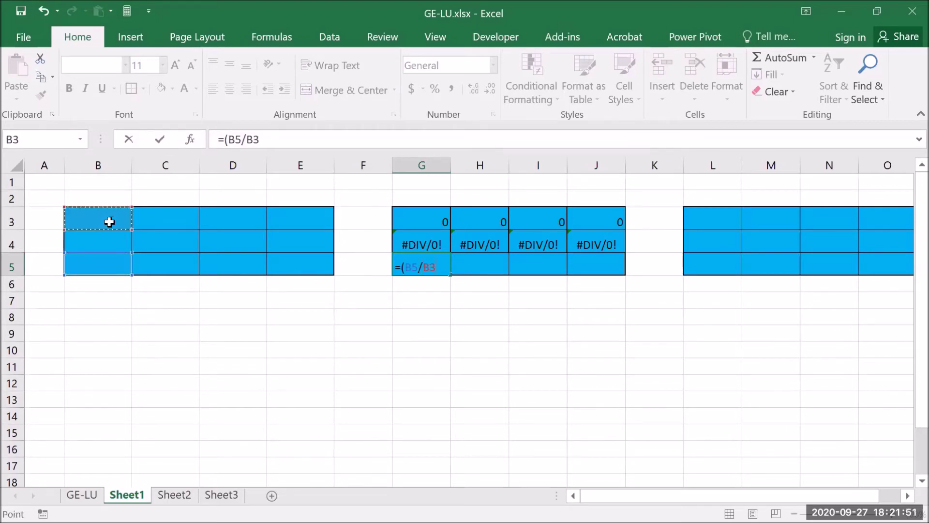
pyautogui.click(263, 138)
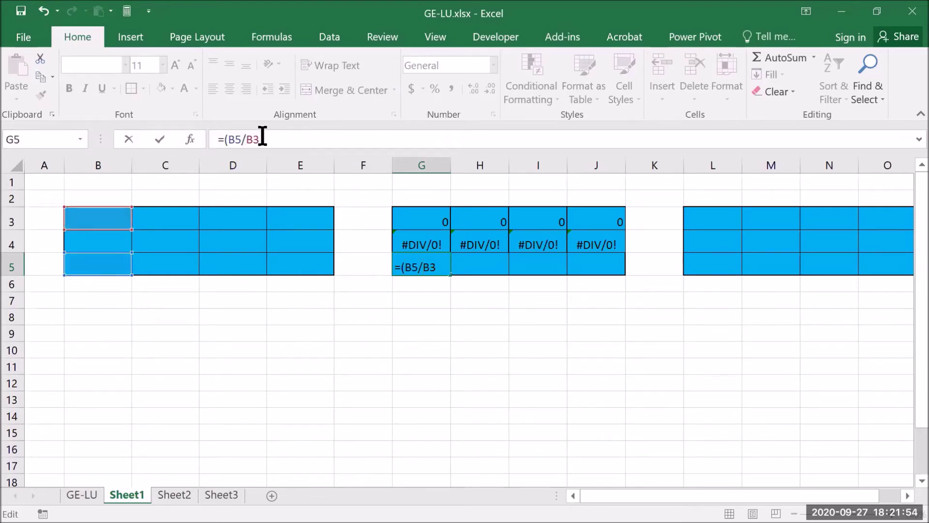
# Step: Make both references in the G5 ratio absolute, giving ($B$5/$B$3)
pyautogui.click(228, 138)
pyautogui.write('$B$')
pyautogui.press('Right')
pyautogui.press('Right')
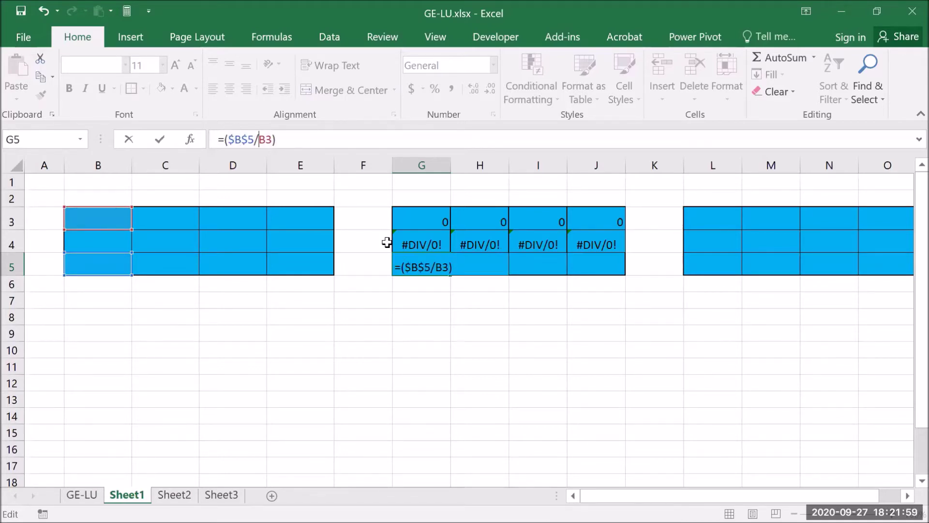
pyautogui.write('$')
pyautogui.press('Right')
pyautogui.write('$3)')
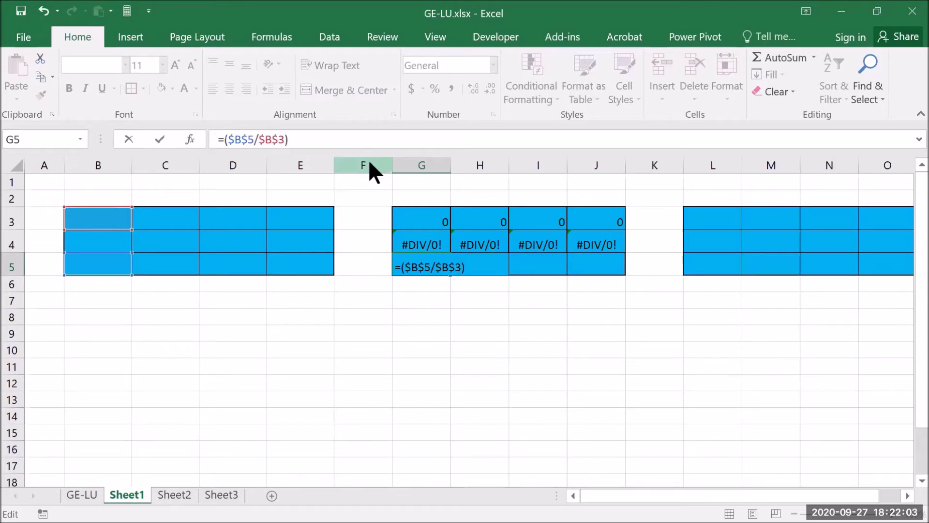
# Step: Complete the G5 formula as =B5-($B$5/$B$3)*B3 and fill it across to J5
pyautogui.write('*')
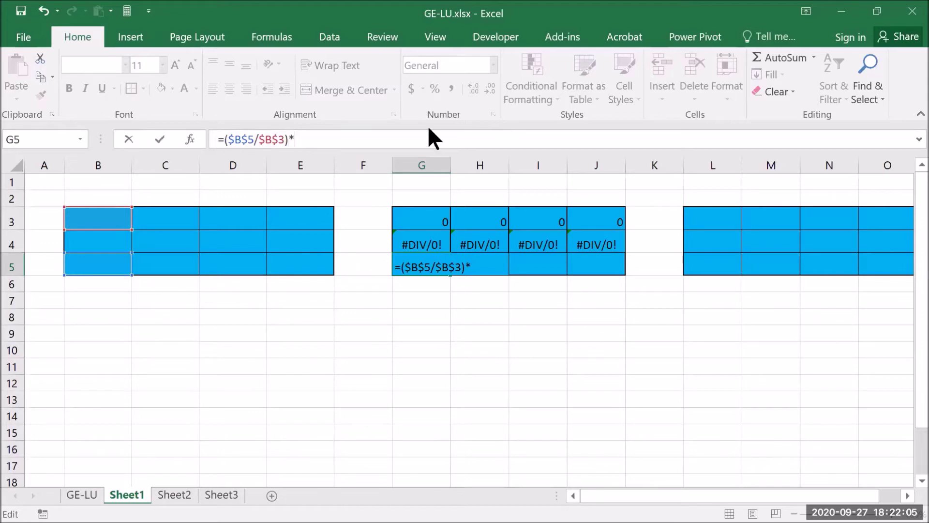
pyautogui.click(115, 215)
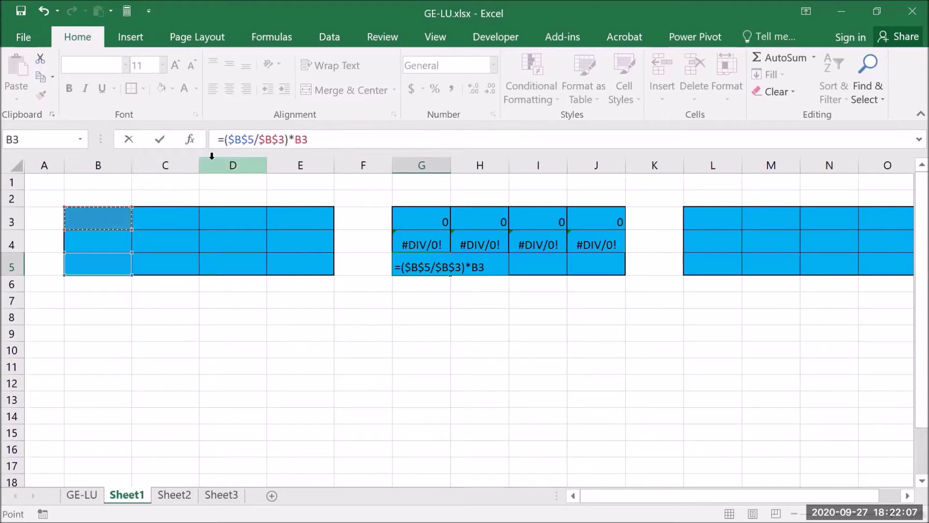
pyautogui.click(224, 140)
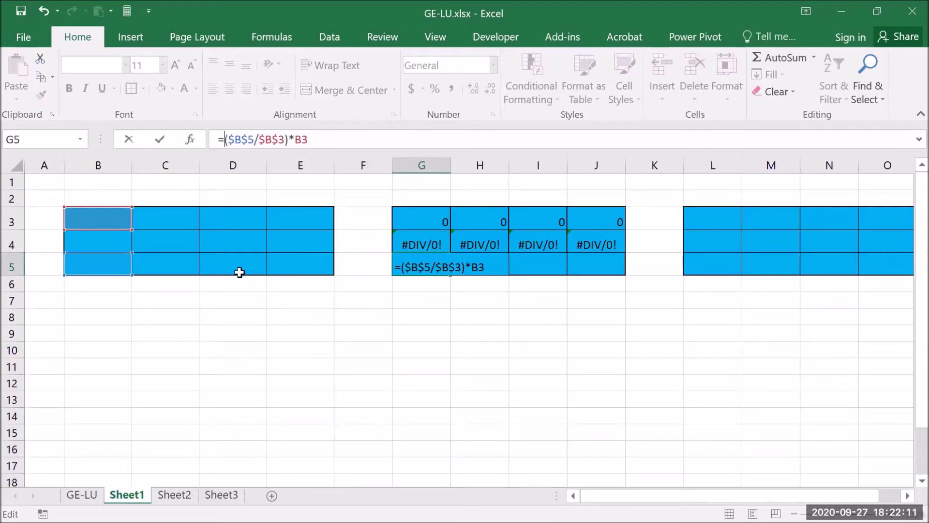
pyautogui.click(110, 266)
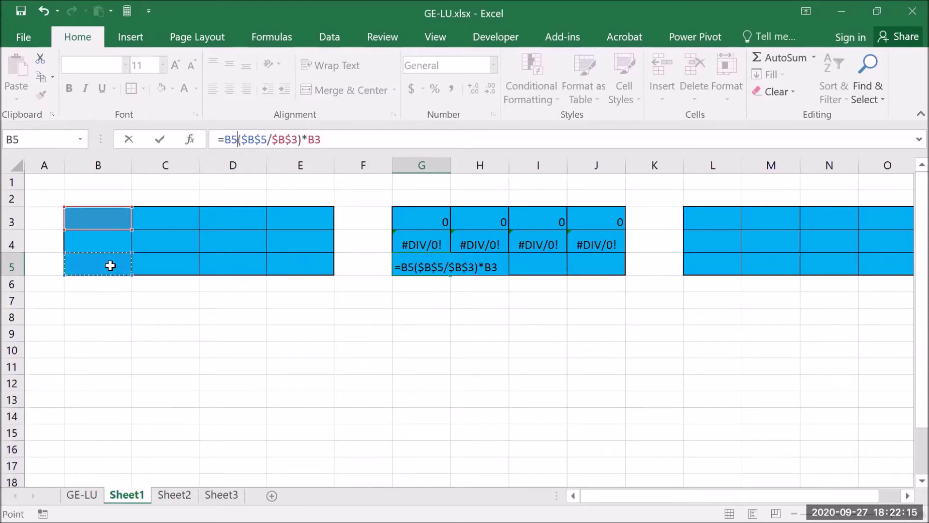
pyautogui.write('-')
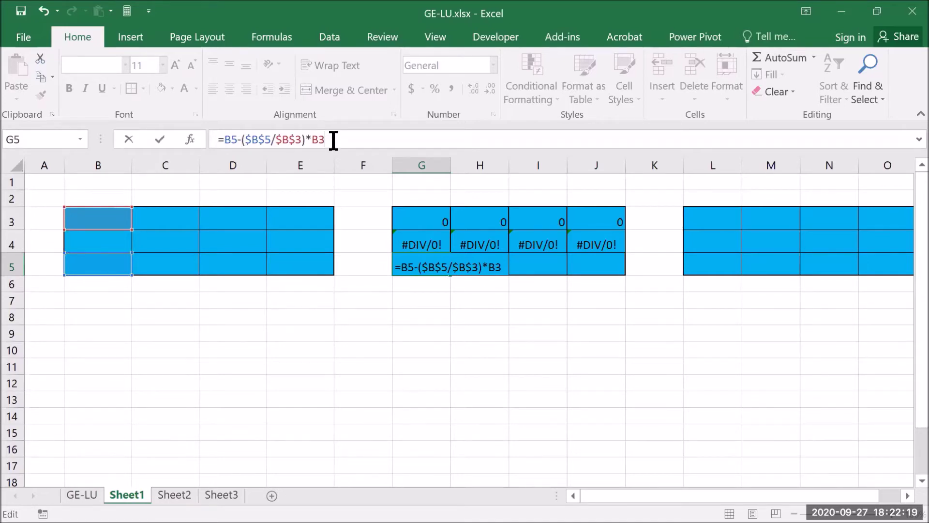
pyautogui.press('Return')
pyautogui.click(436, 264)
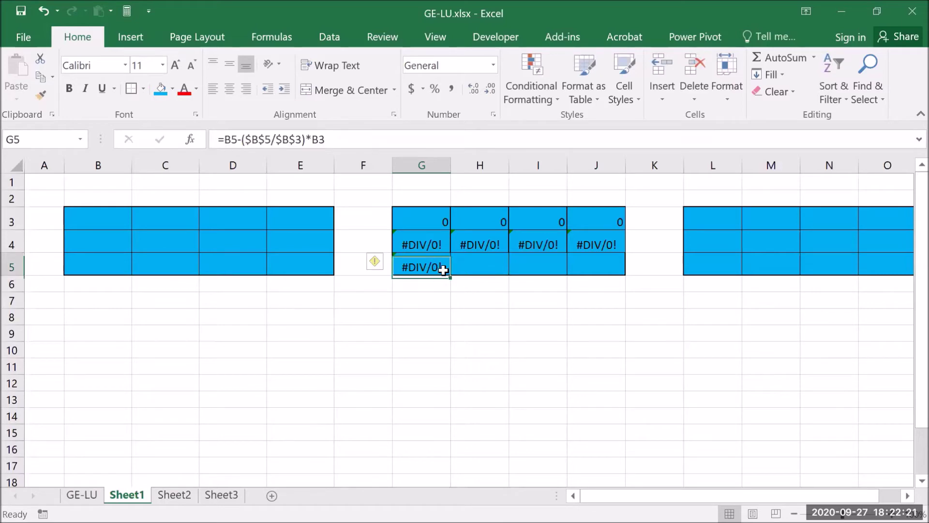
pyautogui.moveTo(451, 274); pyautogui.dragTo(611, 271)
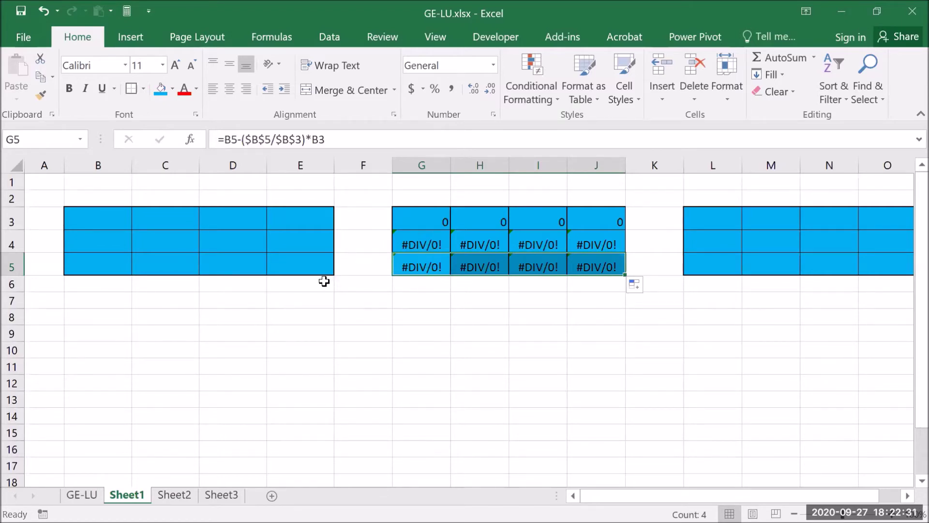
# Step: Copy the three-equation matrix object from the GE-LU sheet to Sheet3 and place it below the first blue grid
pyautogui.click(83, 492)
pyautogui.click(176, 324)
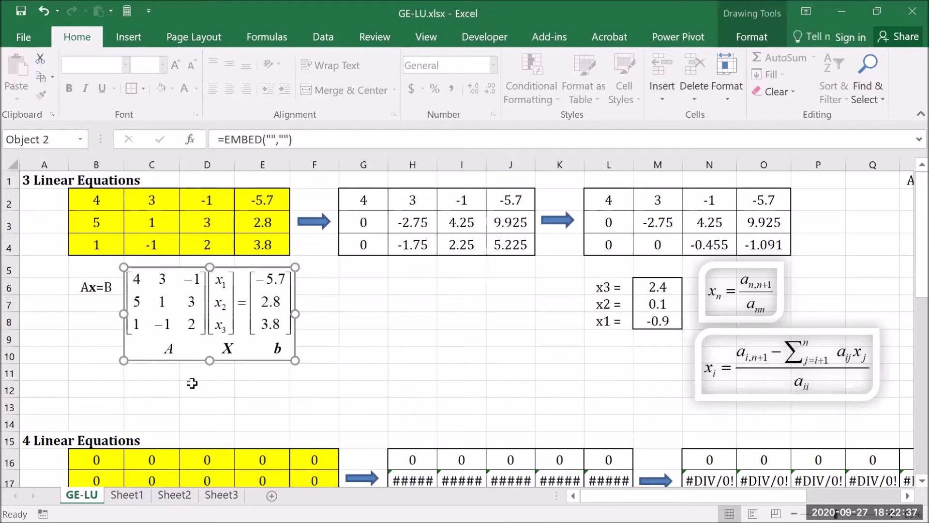
pyautogui.hotkey('ctrl', 'pagedown')
pyautogui.hotkey('ctrl', 'pagedown')
pyautogui.hotkey('ctrl', 'pagedown')
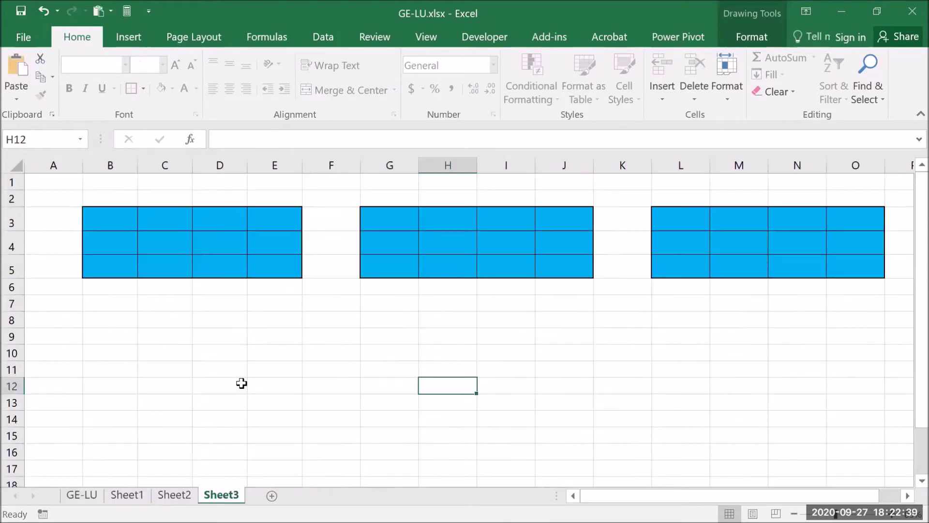
pyautogui.click(241, 383)
pyautogui.hotkey('ctrl', 'v')
pyautogui.moveTo(245, 418); pyautogui.dragTo(136, 321)
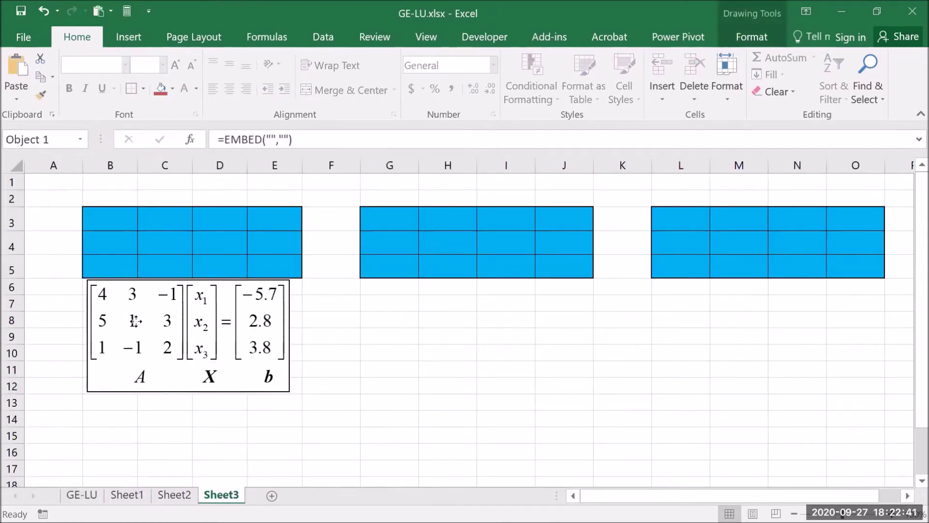
# Step: Enter the first equation's coefficients 4, 3 and -1 in B3:D3
pyautogui.click(125, 222)
pyautogui.write('4')
pyautogui.press('Tab')
pyautogui.write('3')
pyautogui.press('Tab')
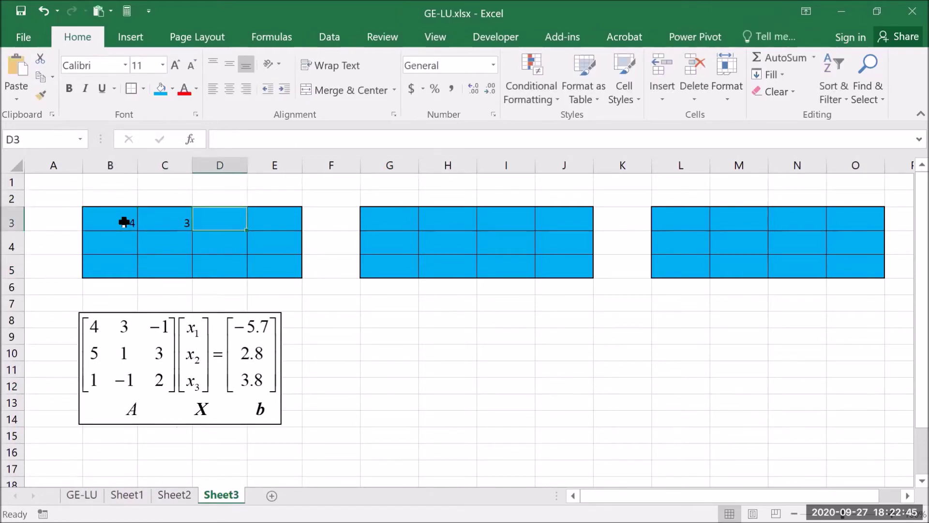
pyautogui.write('-1')
pyautogui.press('Return')
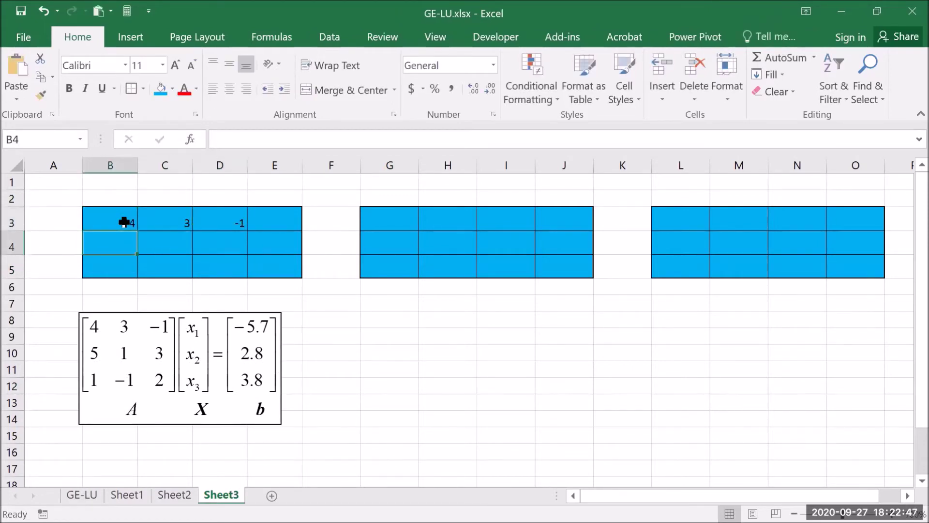
# Step: Enter the second equation's coefficients 5, 1 and 3 in B4:D4
pyautogui.write('5')
pyautogui.press('Tab')
pyautogui.write('1')
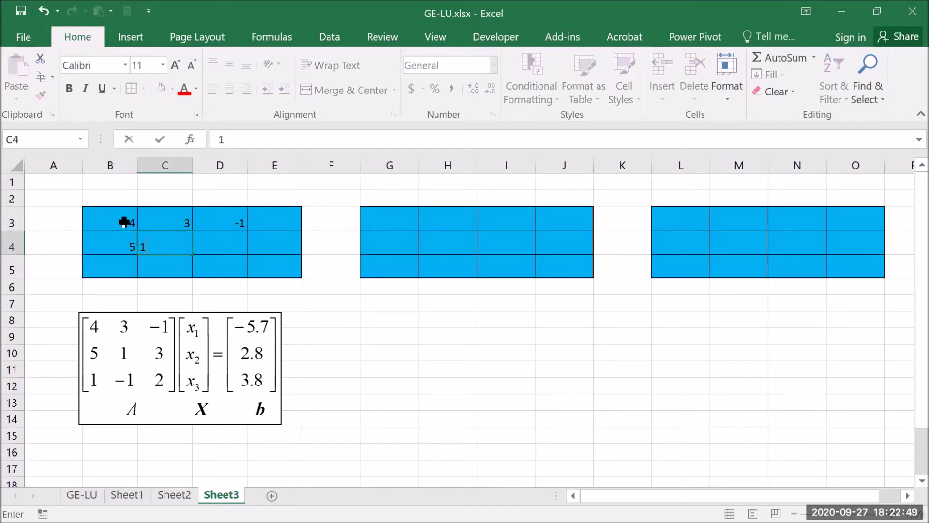
pyautogui.press('Tab')
pyautogui.write('3')
pyautogui.press('Return')
# Step: Enter the third equation's coefficients 1, -1 and 2 in B5:D5
pyautogui.write('1')
pyautogui.press('Tab')
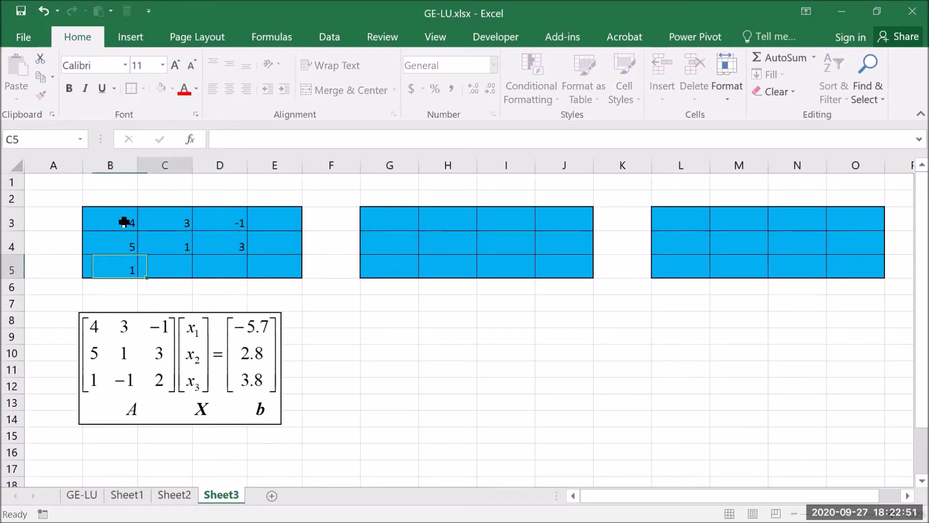
pyautogui.write('-1')
pyautogui.press('Tab')
pyautogui.write('2')
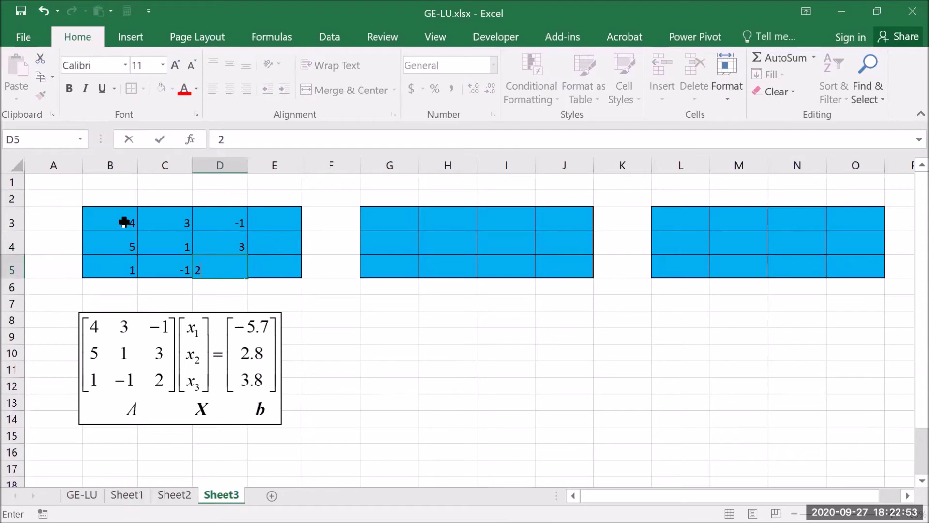
pyautogui.press('Tab')
# Step: Enter the right-hand-side constants -5.7, 2.8 and 3.8 in E3:E5
pyautogui.press('Up')
pyautogui.press('Up')
pyautogui.write('-5.')
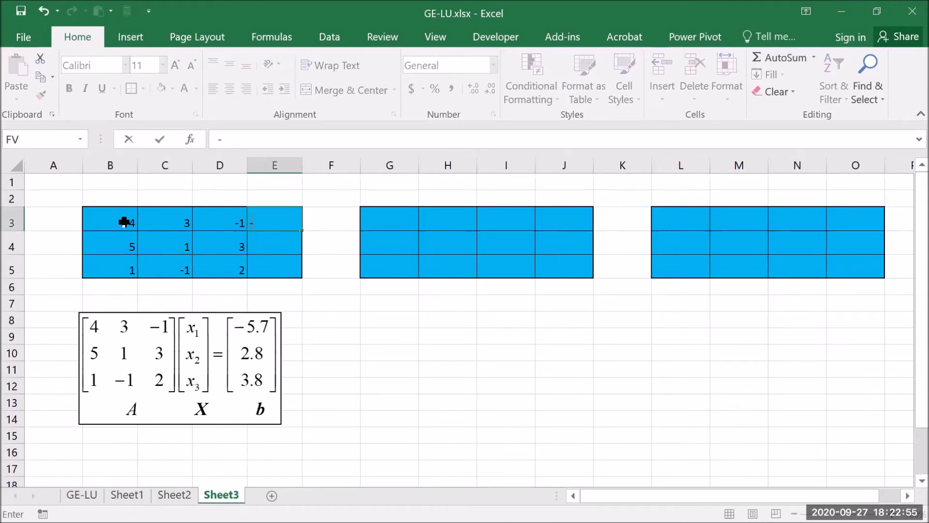
pyautogui.press('Return')
pyautogui.write('2.8')
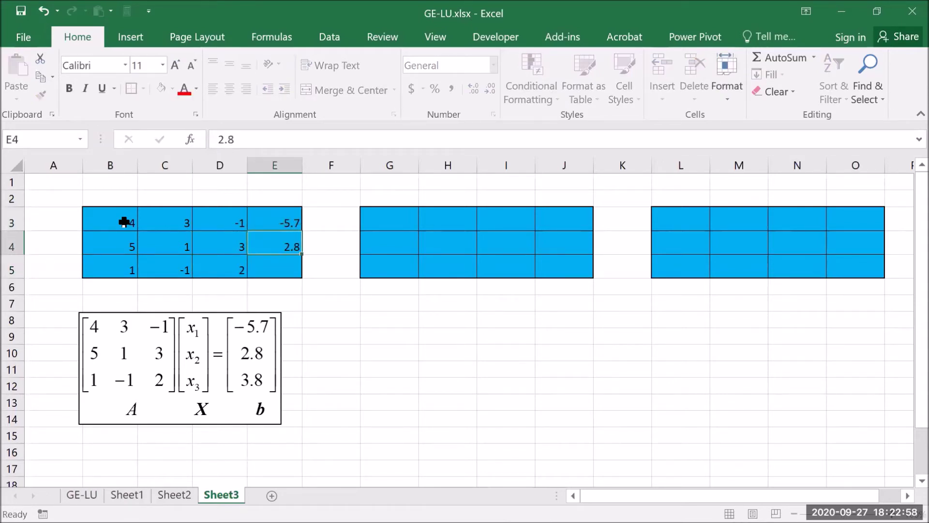
pyautogui.press('Return')
pyautogui.write('3.8')
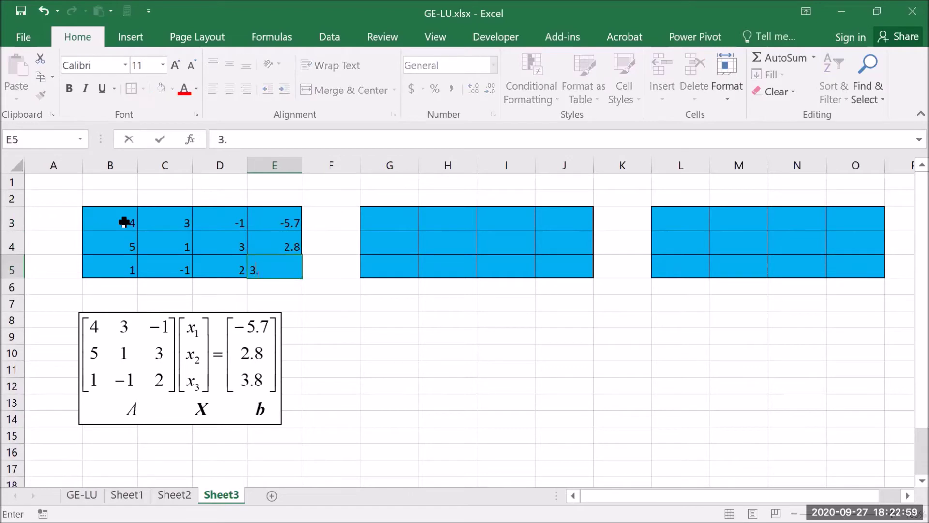
pyautogui.press('Tab')
pyautogui.press('Tab')
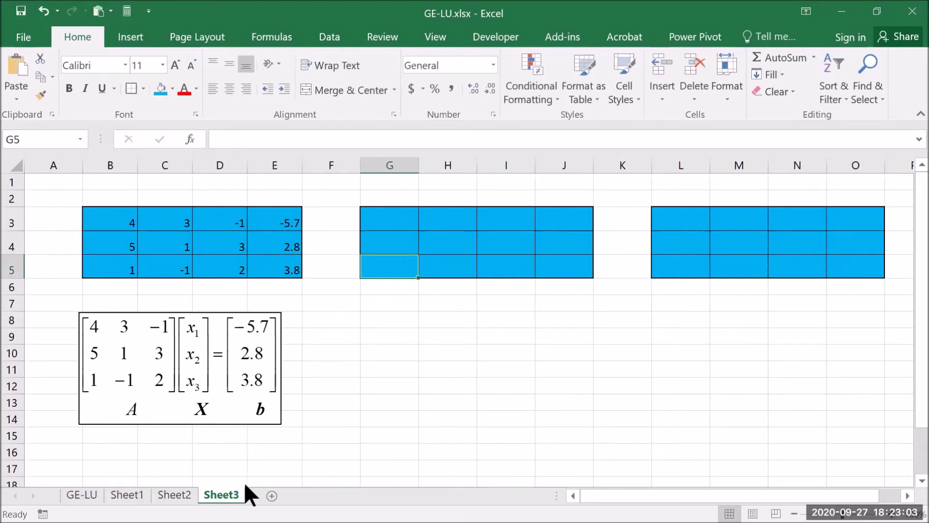
pyautogui.click(181, 494)
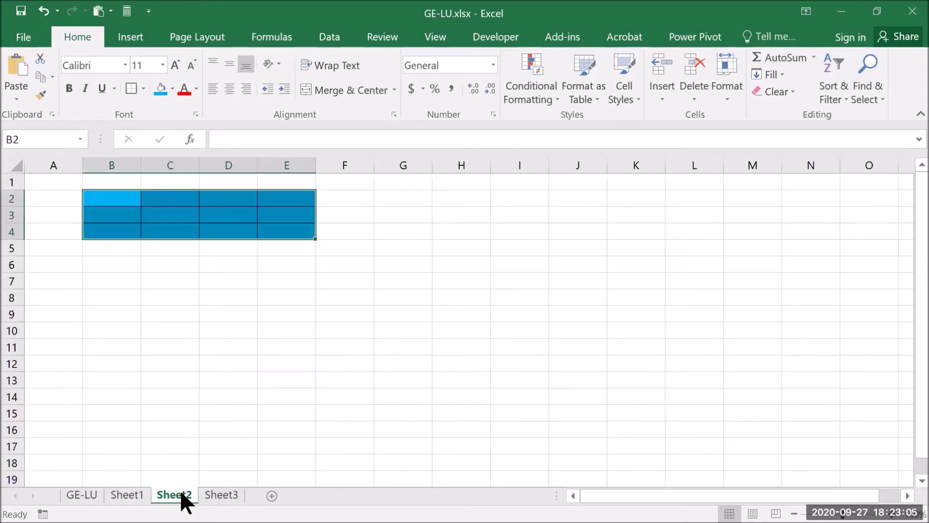
pyautogui.click(221, 494)
pyautogui.click(440, 203)
pyautogui.click(453, 223)
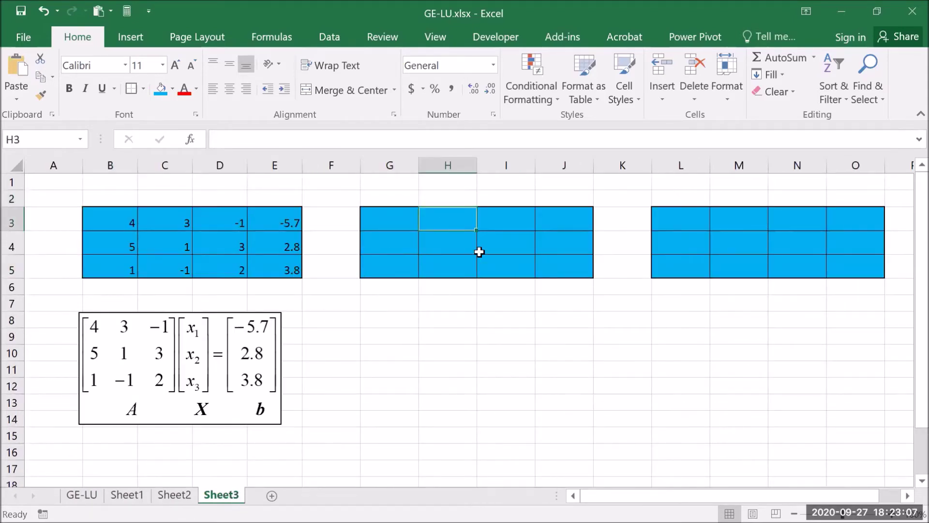
pyautogui.click(133, 492)
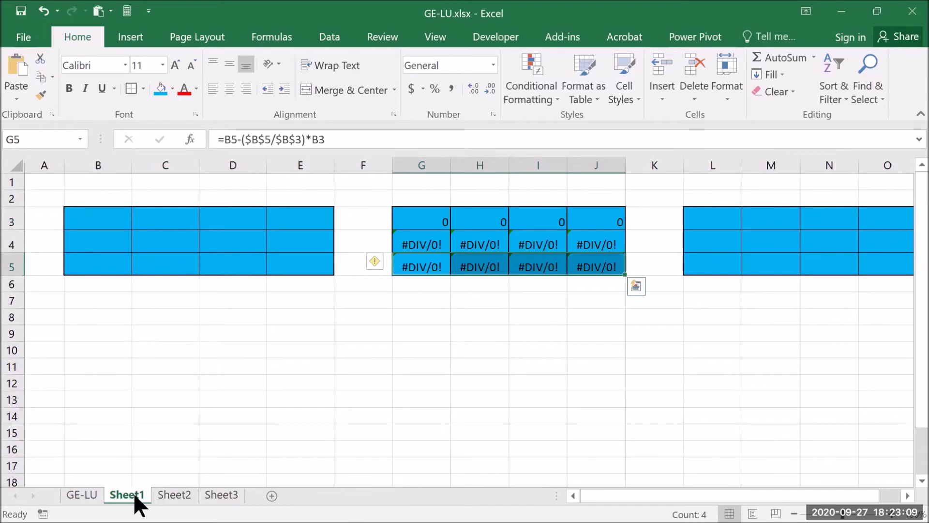
pyautogui.click(218, 491)
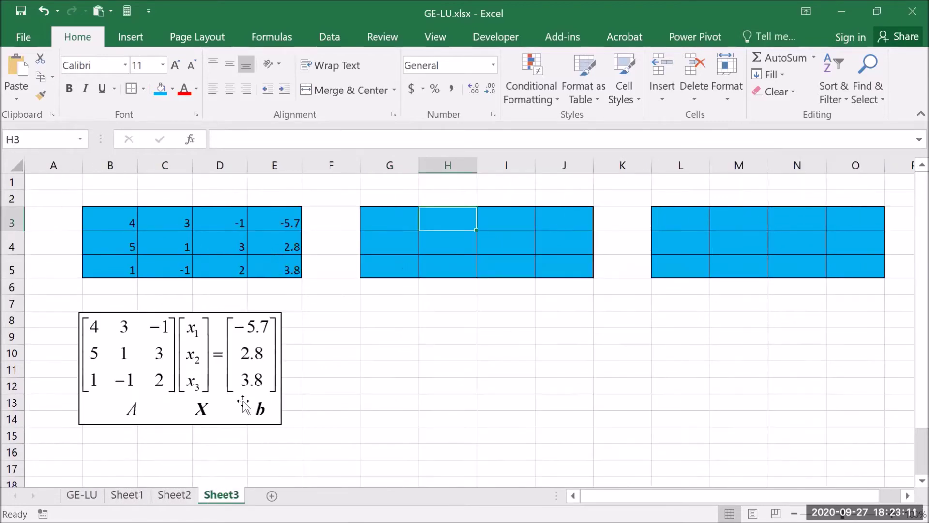
# Step: Copy the matrix equation object onto Sheet1 and place it beneath the first table, aligned with column B
pyautogui.click(245, 411)
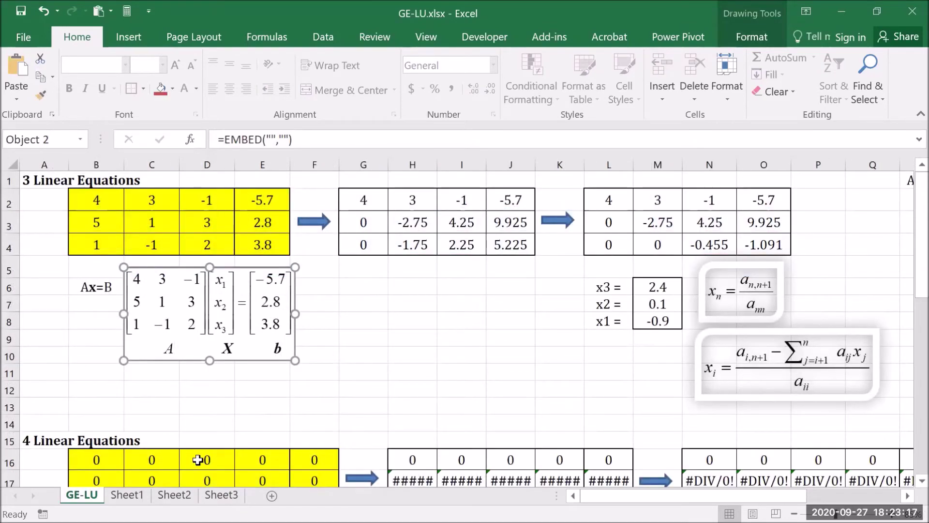
pyautogui.click(168, 493)
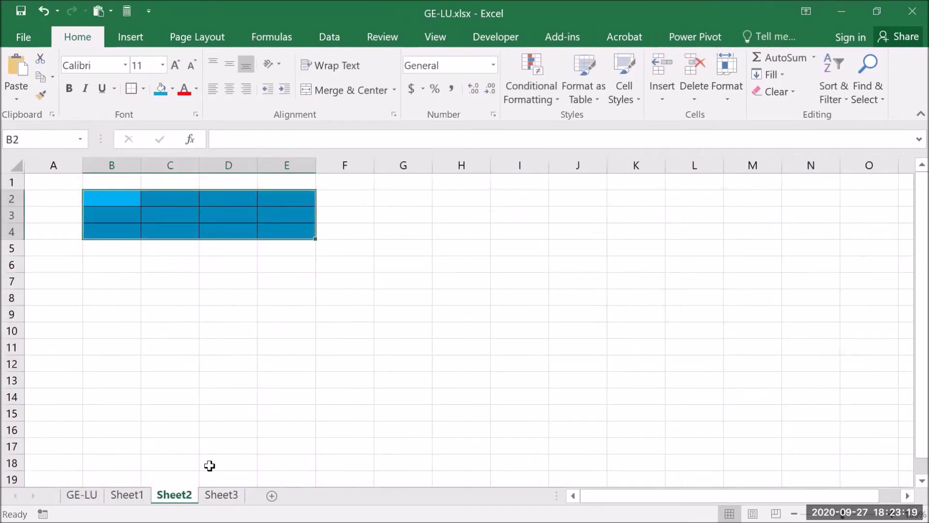
pyautogui.click(114, 494)
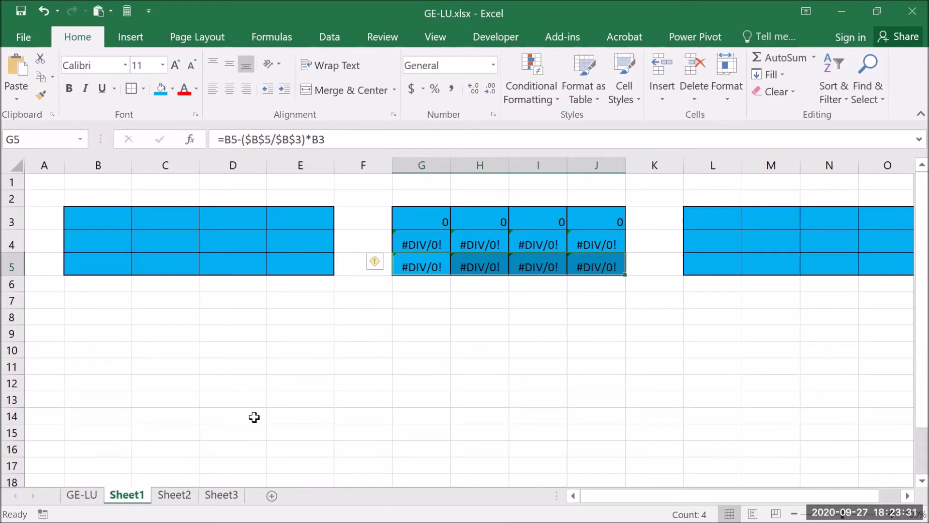
pyautogui.click(80, 494)
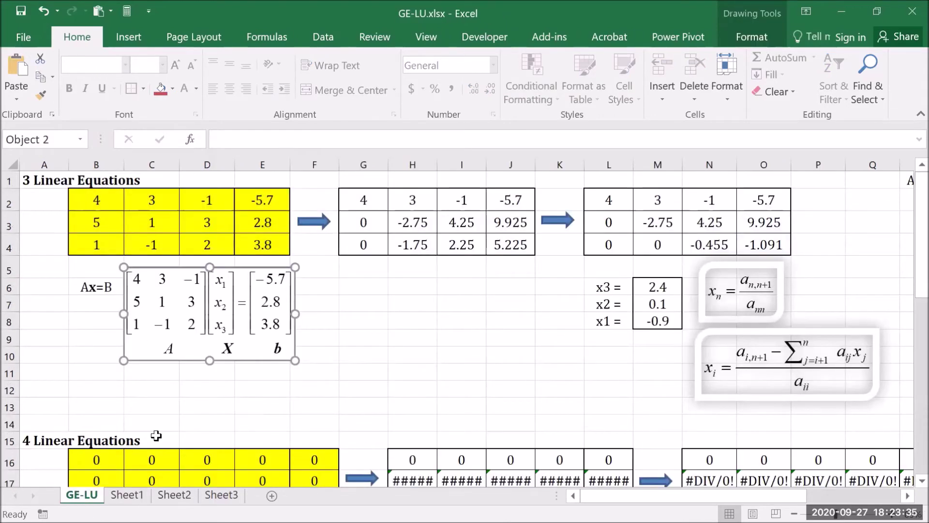
pyautogui.click(164, 494)
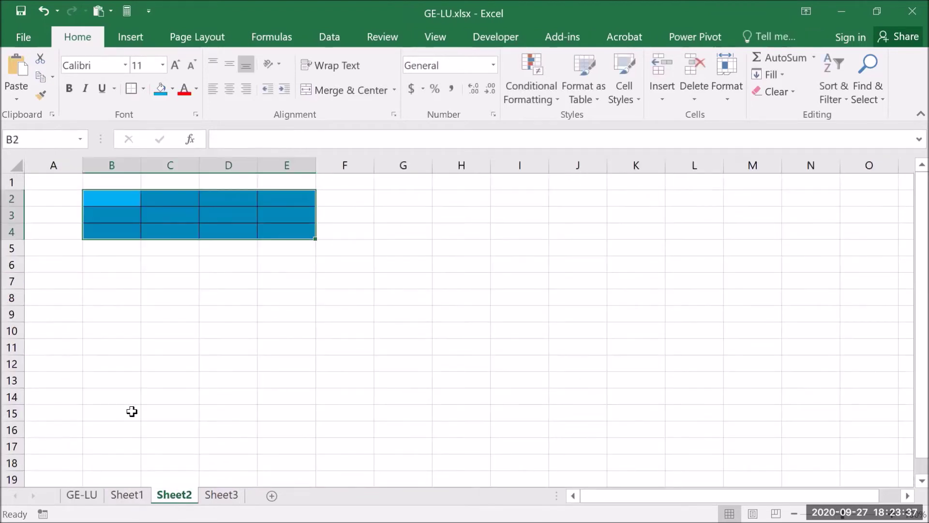
pyautogui.click(129, 494)
pyautogui.click(141, 347)
pyautogui.hotkey('ctrl', 'v')
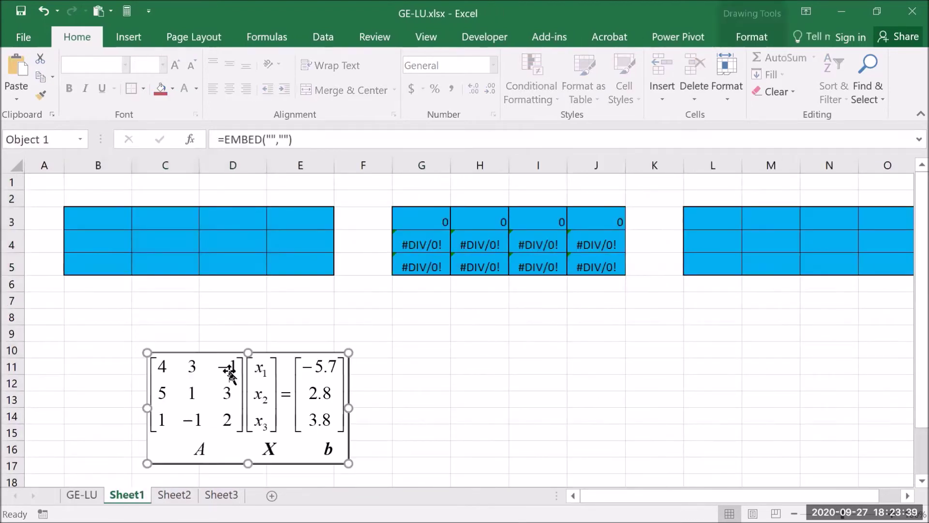
pyautogui.moveTo(186, 363); pyautogui.dragTo(103, 329)
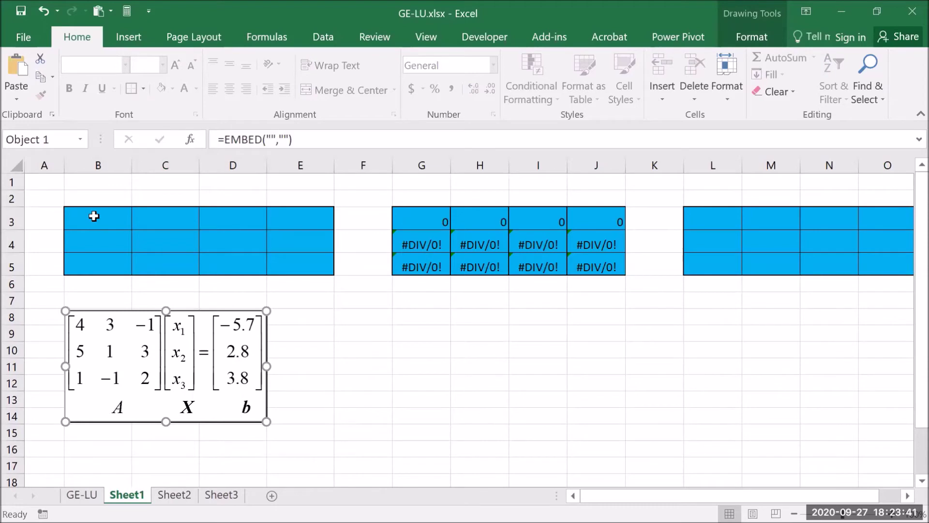
# Step: On Sheet1, enter the first equation's coefficients 4, 3 and -1 in B3:D3
pyautogui.click(112, 229)
pyautogui.write('3')
pyautogui.press('BackSpace')
pyautogui.write('4')
pyautogui.press('Tab')
pyautogui.write('3')
pyautogui.press('Tab')
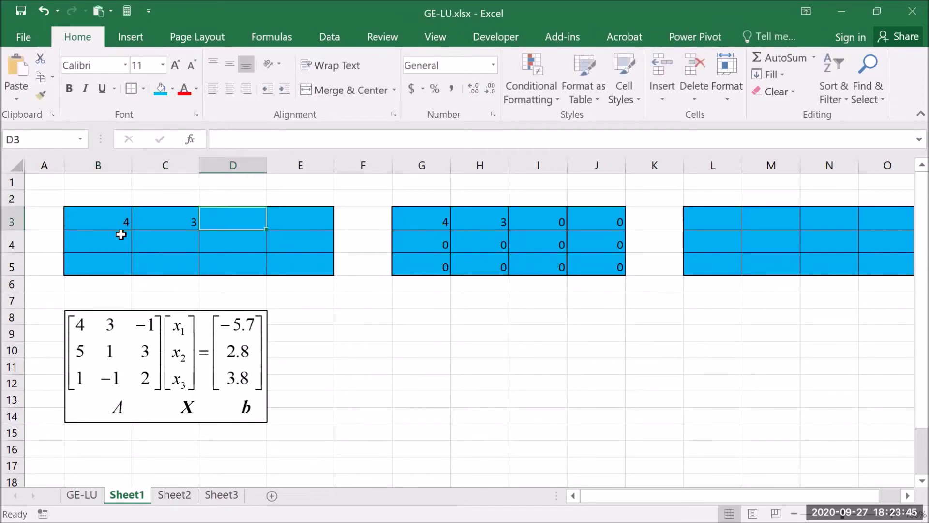
pyautogui.write('-1')
pyautogui.press('Return')
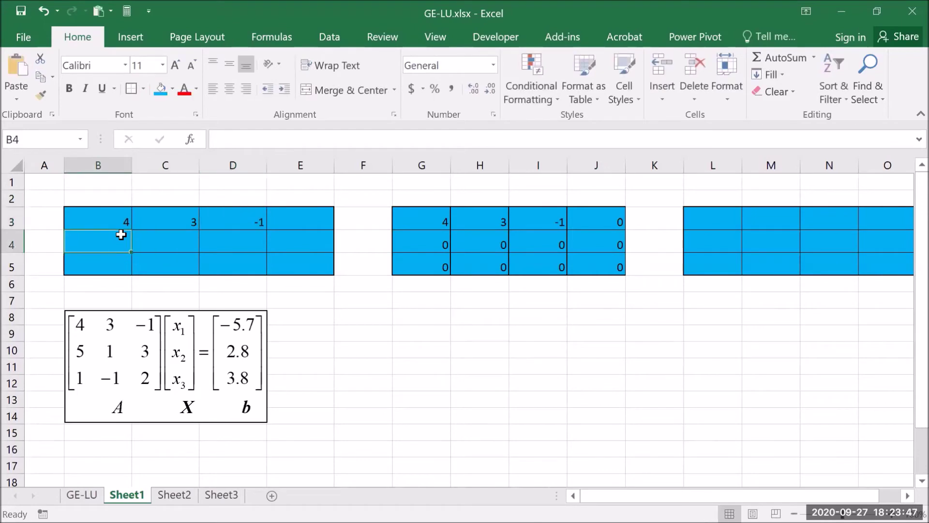
# Step: On Sheet1, enter the second equation's coefficients 5, 1 and 3 in B4:D4
pyautogui.write('5')
pyautogui.press('Tab')
pyautogui.write('1')
pyautogui.press('Tab')
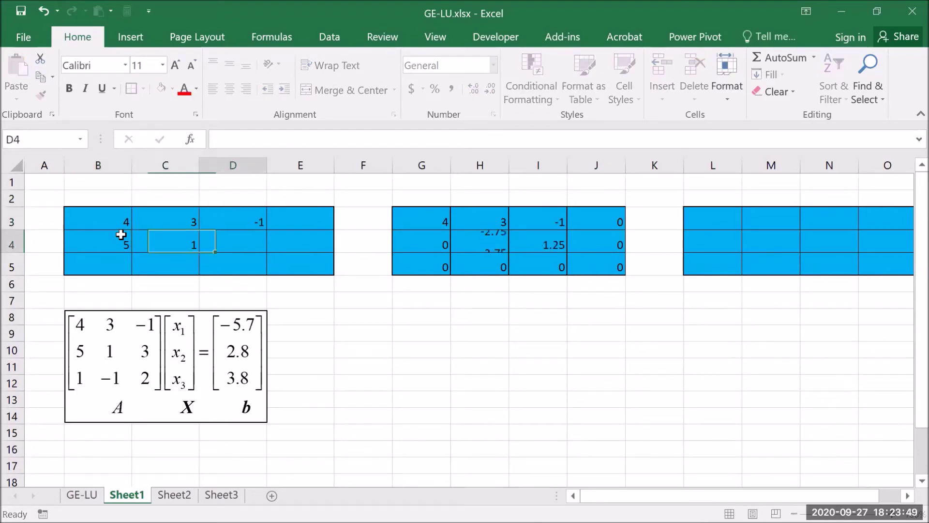
pyautogui.write('3')
pyautogui.press('Return')
# Step: On Sheet1, enter the third equation's coefficients 1, -1 and 2 in B5:D5
pyautogui.write('1')
pyautogui.press('Tab')
pyautogui.write('-1')
pyautogui.press('Tab')
pyautogui.write('2')
pyautogui.press('Tab')
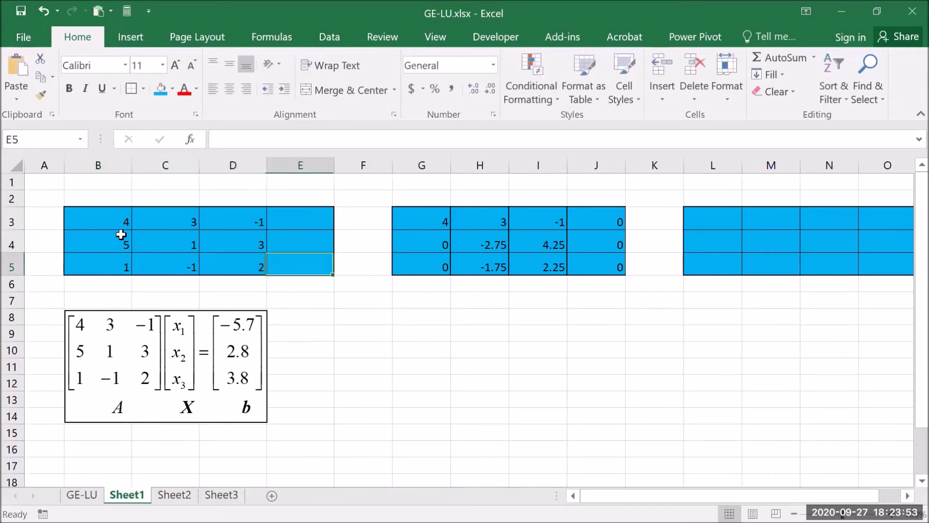
# Step: On Sheet1, enter the right-hand-side constants -5.7, 2.8 and 3.8 in E3:E5
pyautogui.press('Up')
pyautogui.press('Right')
pyautogui.press('Up')
pyautogui.press('Left')
pyautogui.write('-5')
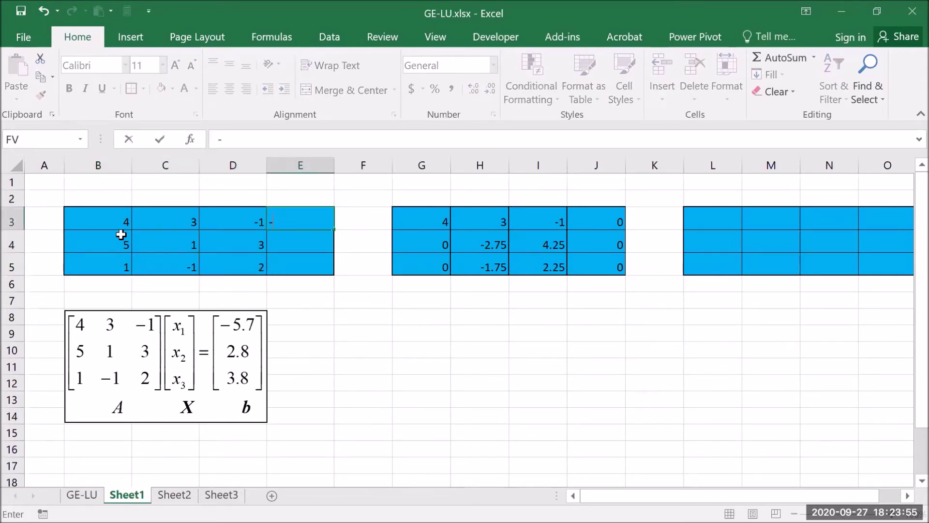
pyautogui.write('2.8')
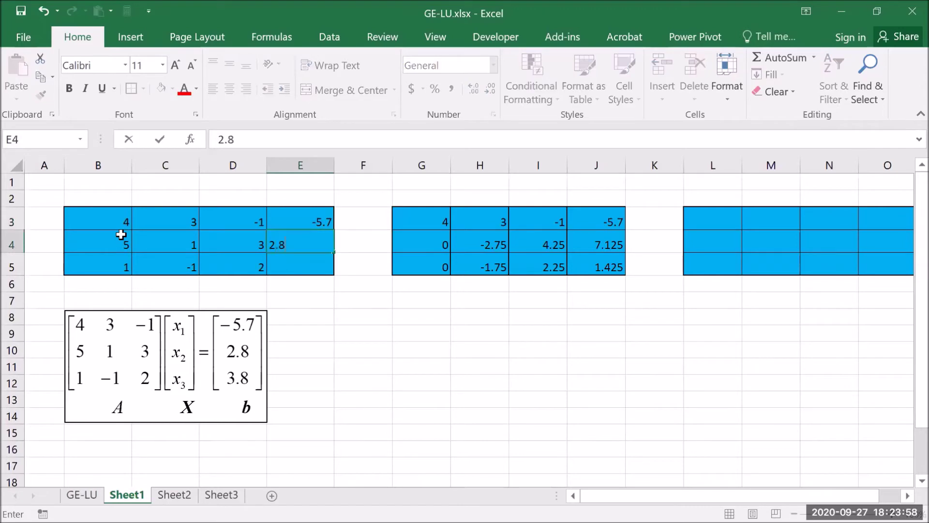
pyautogui.press('Return')
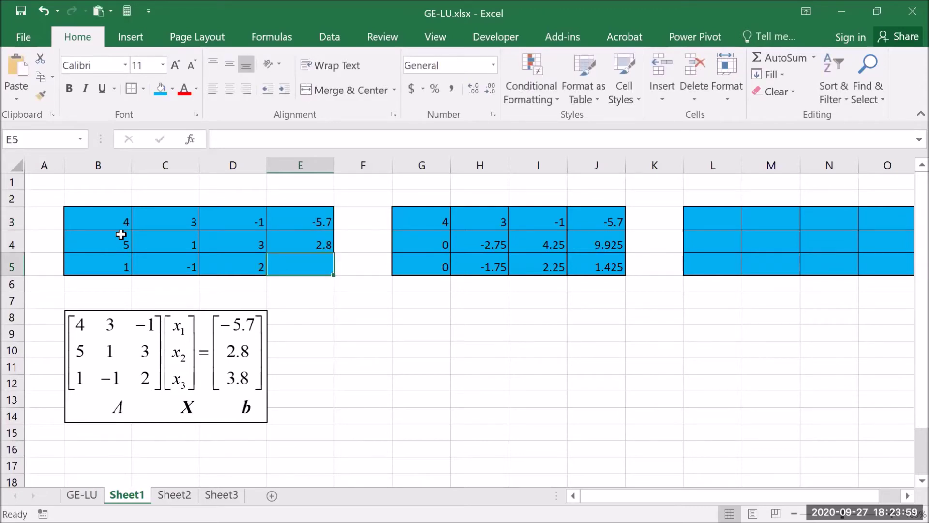
pyautogui.write('3.8')
pyautogui.press('Right')
pyautogui.press('Right')
pyautogui.press('Right')
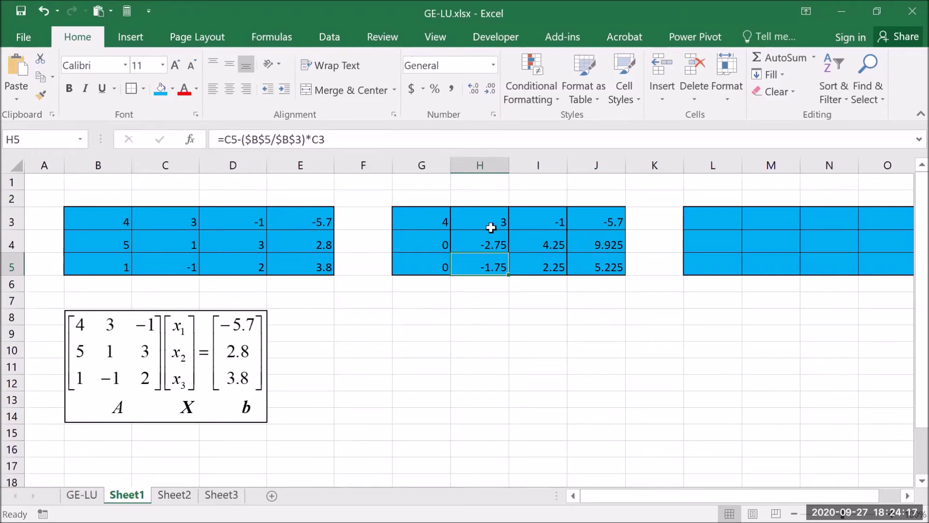
# Step: Link the third table's first row to the second table with =G3 in L3, filled across to O3
pyautogui.click(719, 223)
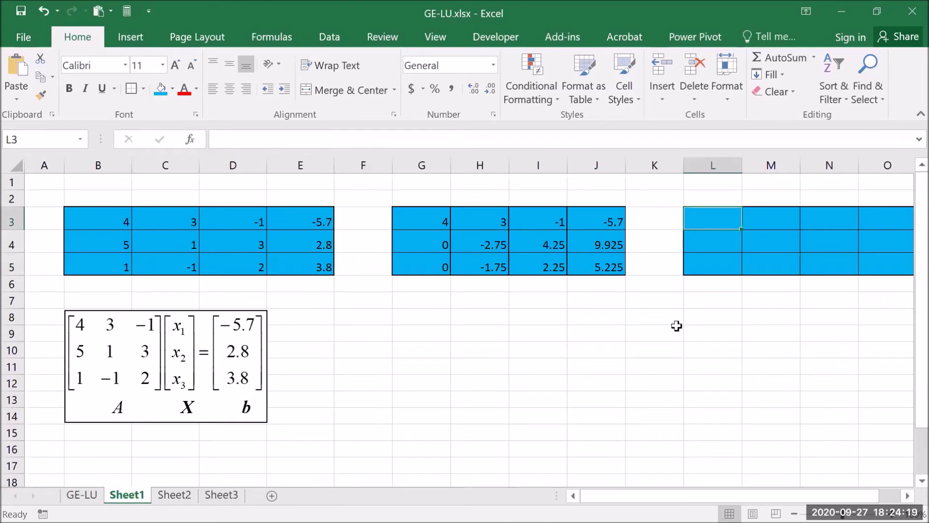
pyautogui.write('=')
pyautogui.press('Left')
pyautogui.press('Left')
pyautogui.press('Left')
pyautogui.press('Left')
pyautogui.press('Left')
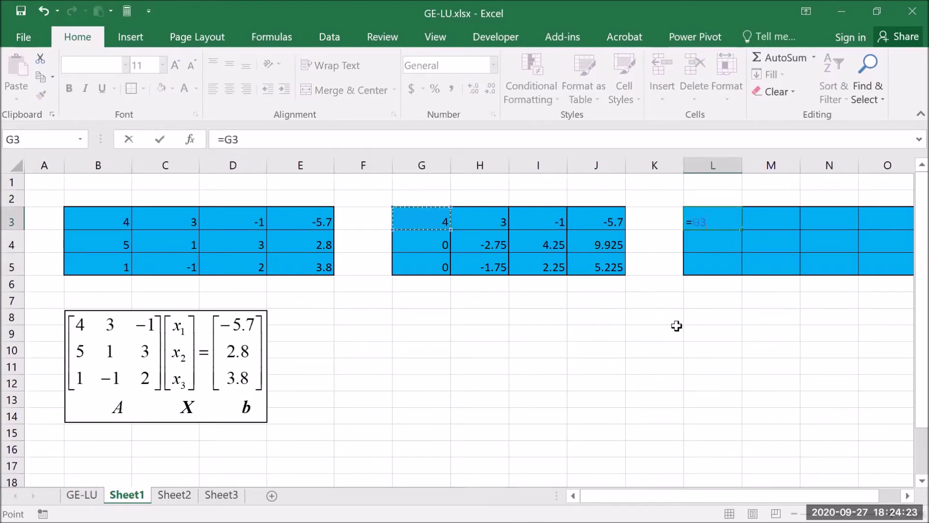
pyautogui.press('Return')
pyautogui.click(726, 213)
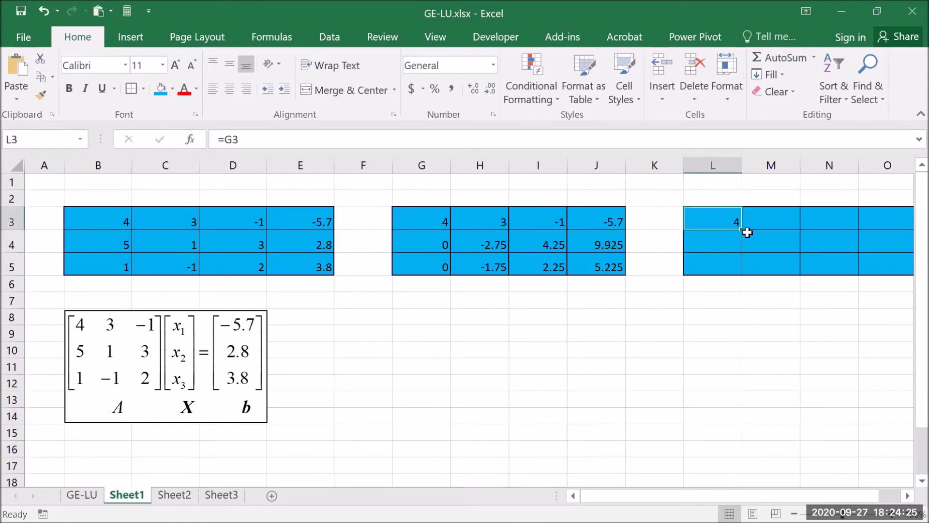
pyautogui.moveTo(750, 233); pyautogui.dragTo(891, 231)
# Step: Link the third table's second row to the second table with =G4 in L4, filled across to O4
pyautogui.click(727, 242)
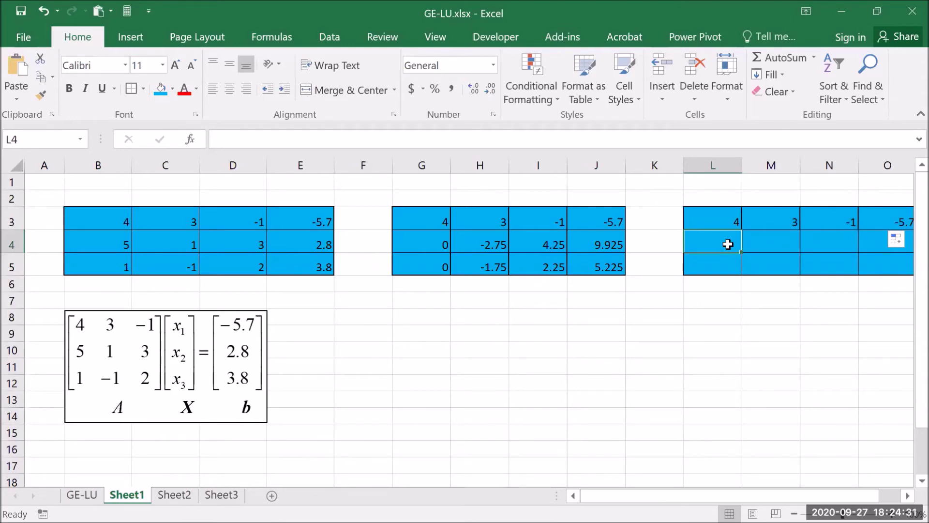
pyautogui.write('=')
pyautogui.click(432, 241)
pyautogui.press('Return')
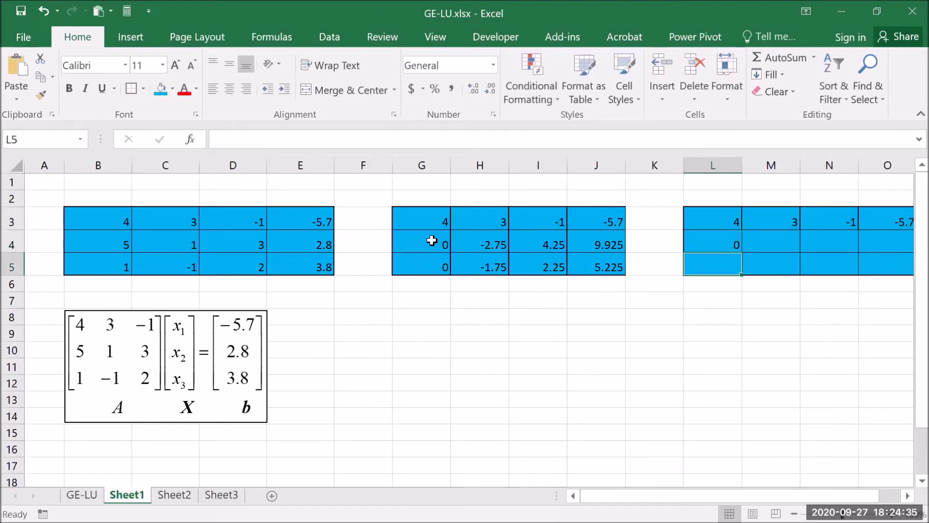
pyautogui.click(735, 248)
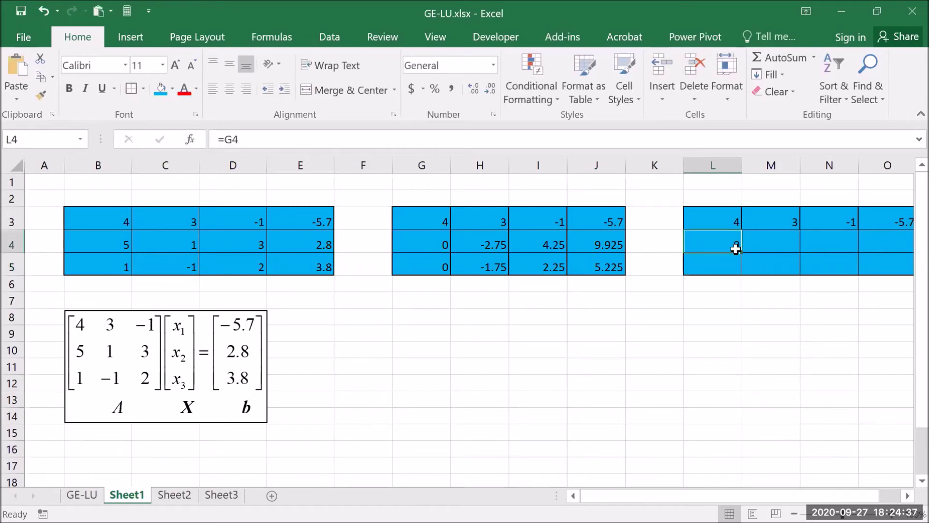
pyautogui.moveTo(739, 250); pyautogui.dragTo(892, 246)
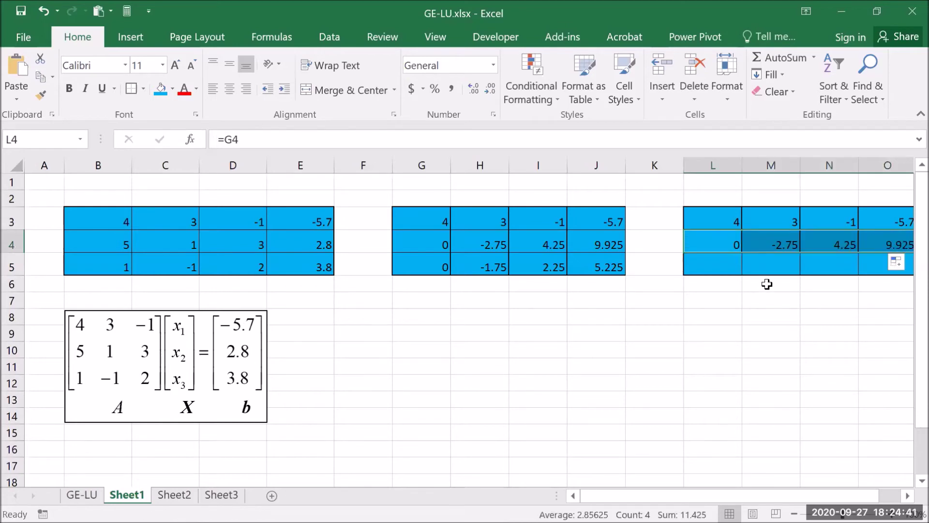
# Step: Enter =G5 in L5 to carry the first element of the third row into the third table
pyautogui.click(736, 266)
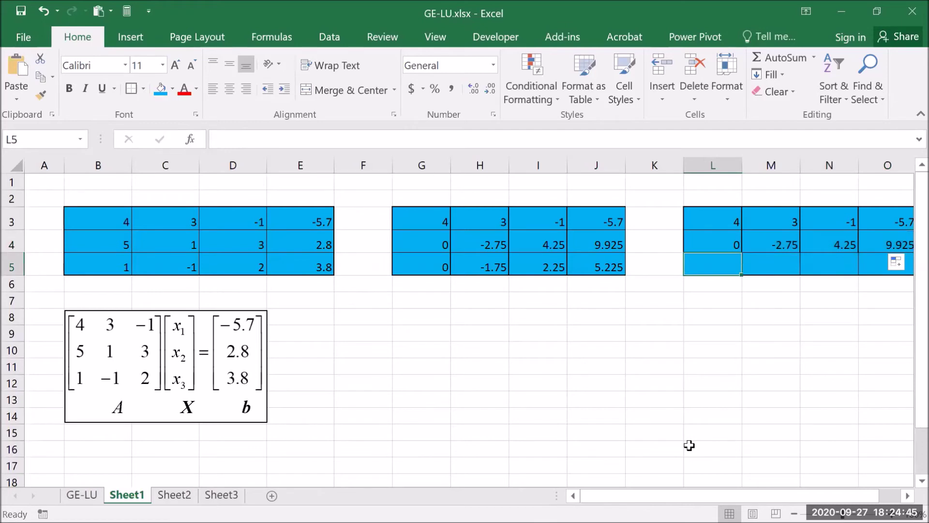
pyautogui.write('=')
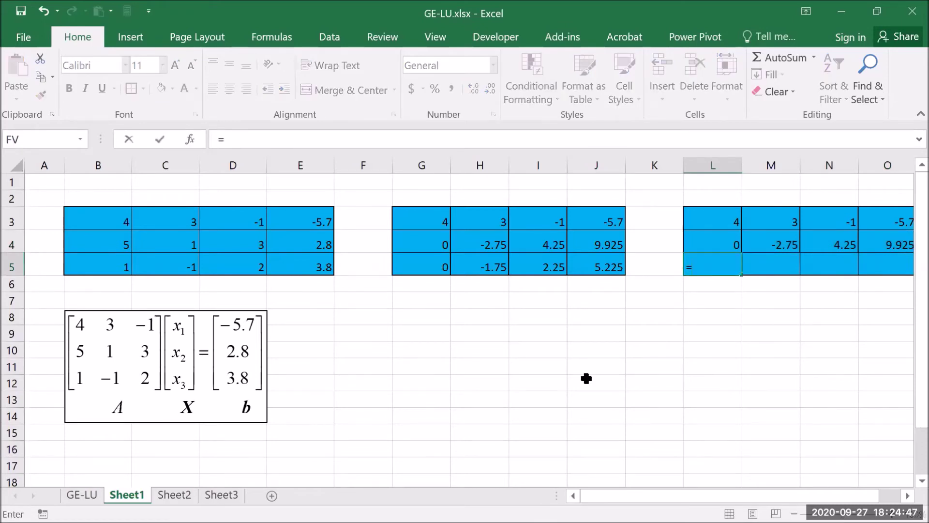
pyautogui.click(433, 265)
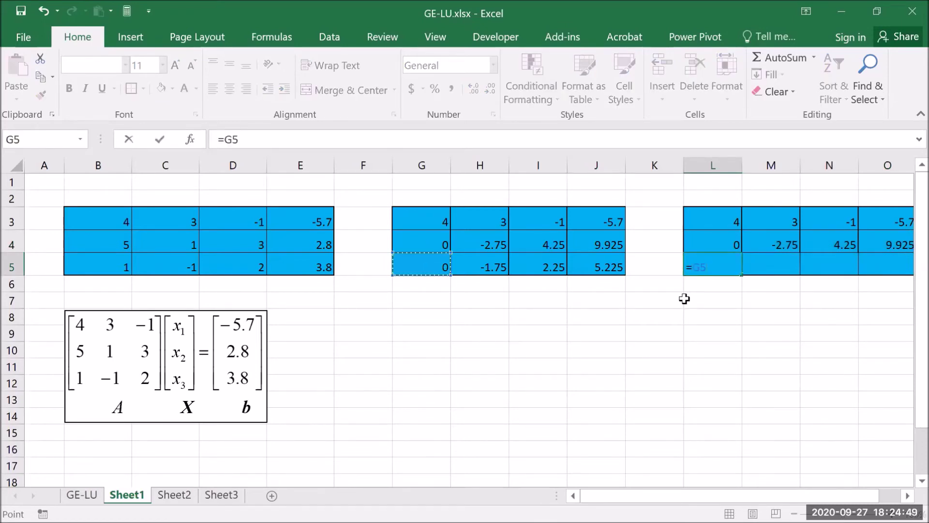
pyautogui.press('Return')
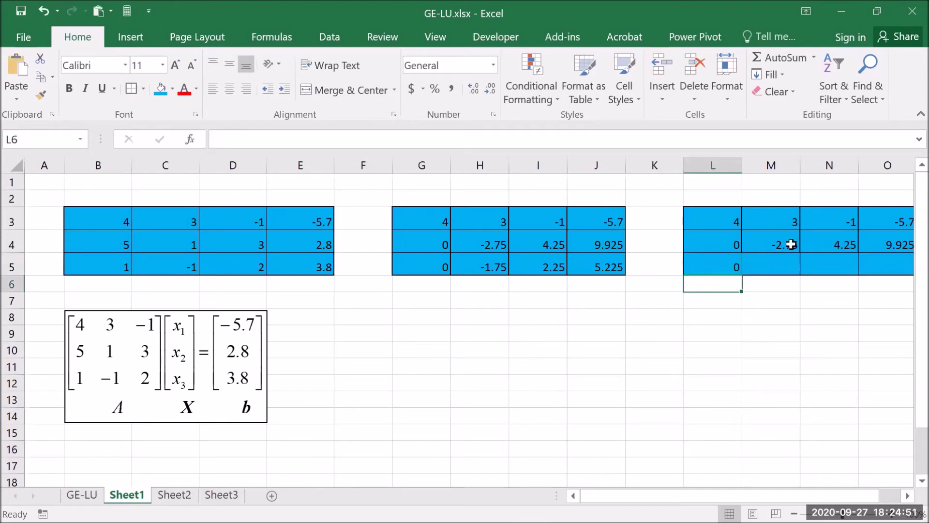
# Step: Start a formula in M5 with the elimination multiplier =(H5/H4), taken from the second table
pyautogui.click(780, 258)
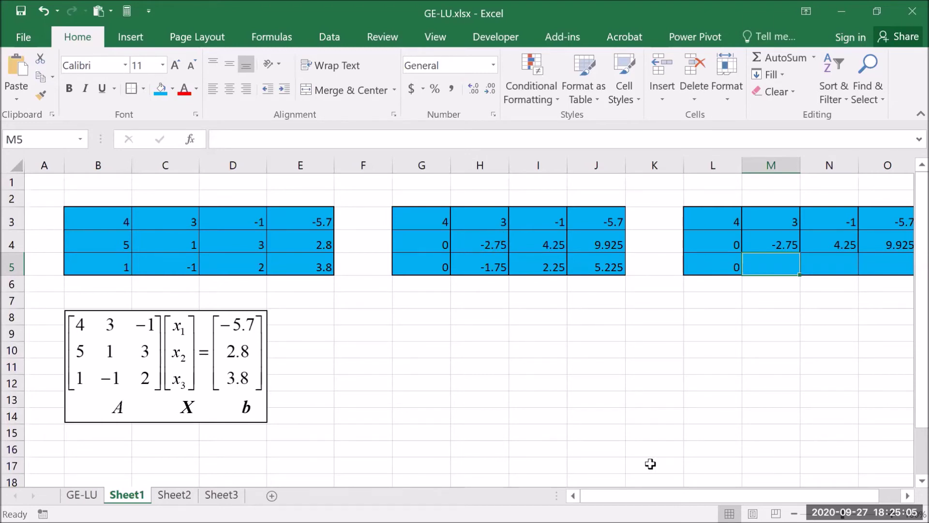
pyautogui.write('=')
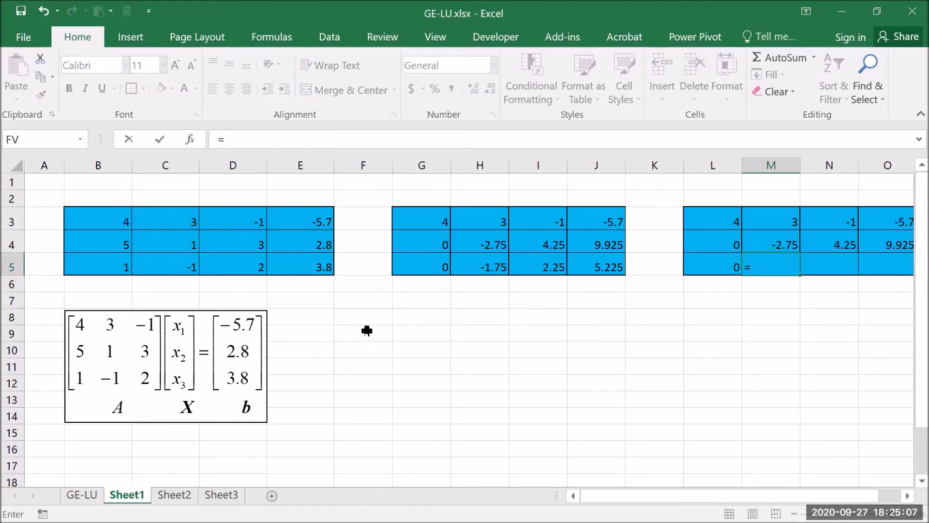
pyautogui.click(273, 140)
pyautogui.write('(')
pyautogui.click(486, 266)
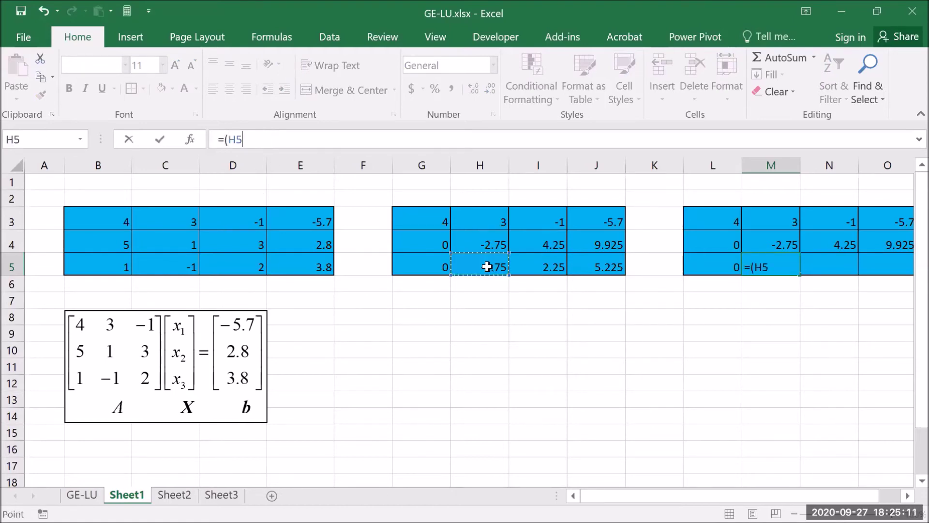
pyautogui.write('/')
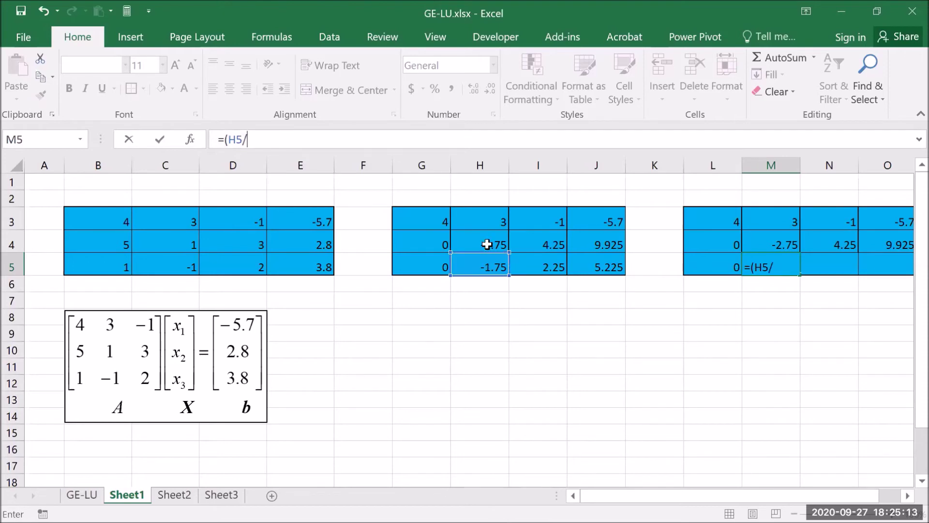
pyautogui.click(487, 245)
pyautogui.write(')')
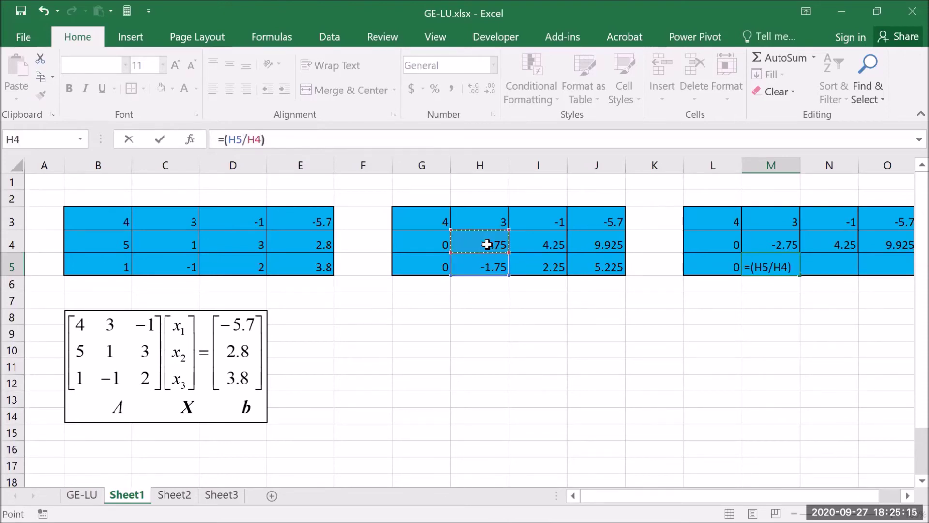
# Step: Make both references in the M5 multiplier absolute so that it reads ($H$5/$H$4)
pyautogui.click(231, 139)
pyautogui.press('F4')
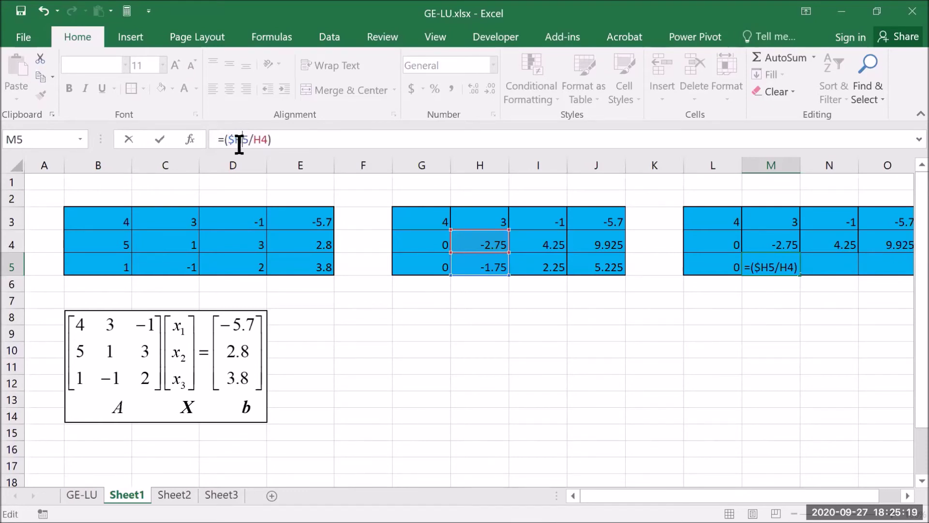
pyautogui.write('$')
pyautogui.press('Right')
pyautogui.write('$')
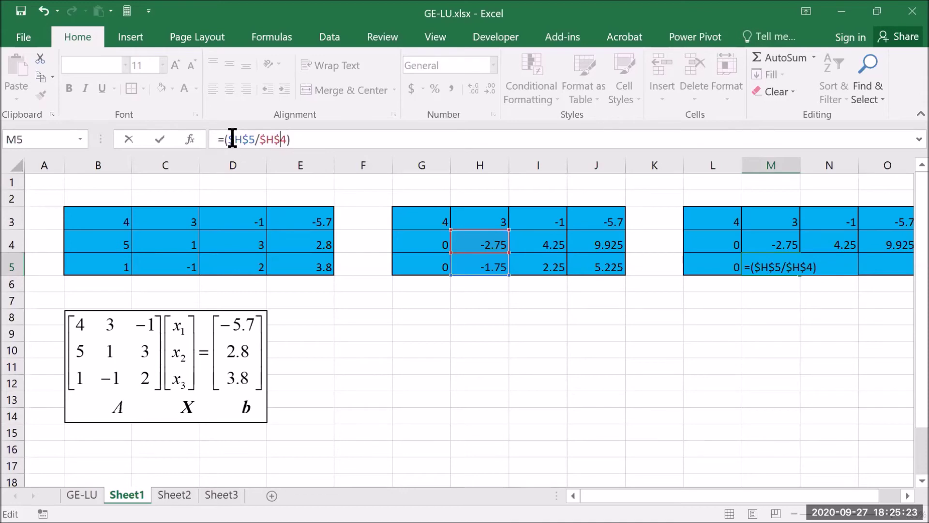
# Step: Complete the M5 row-reduction formula as =H5-($H$5/$H$4)*H4 and enter it
pyautogui.click(305, 140)
pyautogui.click(493, 245)
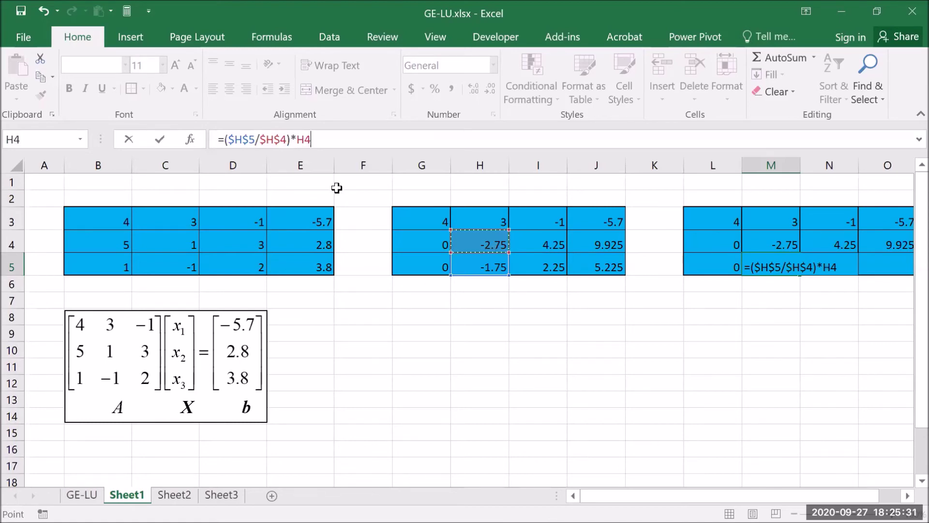
pyautogui.click(223, 140)
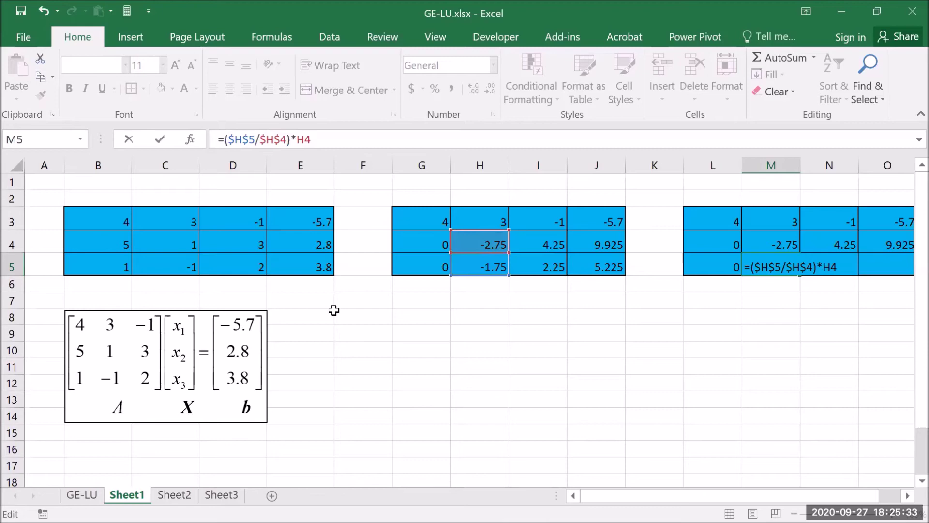
pyautogui.write('-')
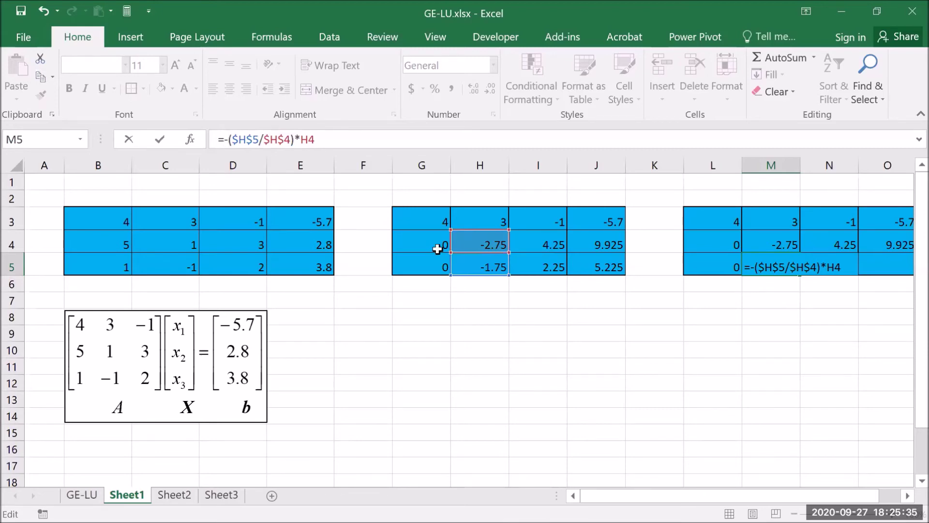
pyautogui.click(481, 269)
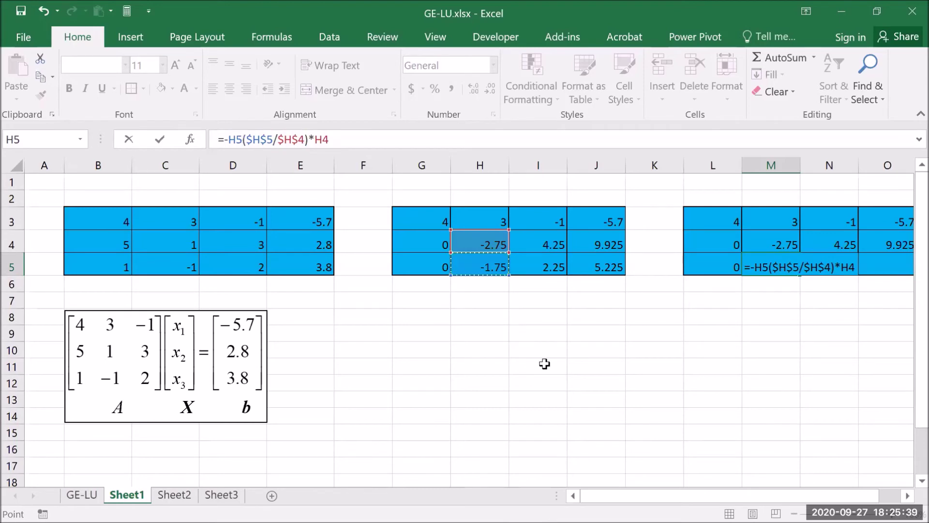
pyautogui.write('-')
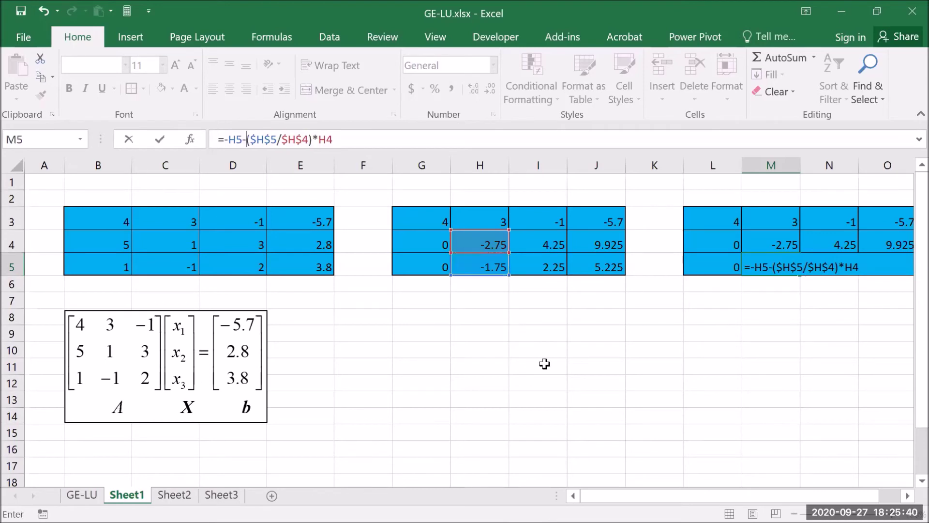
pyautogui.click(228, 140)
pyautogui.press('BackSpace')
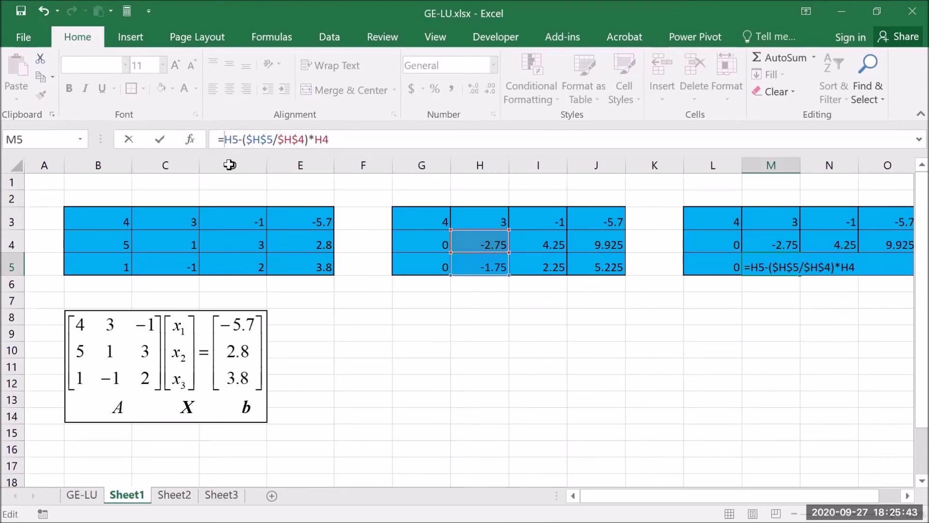
pyautogui.press('Return')
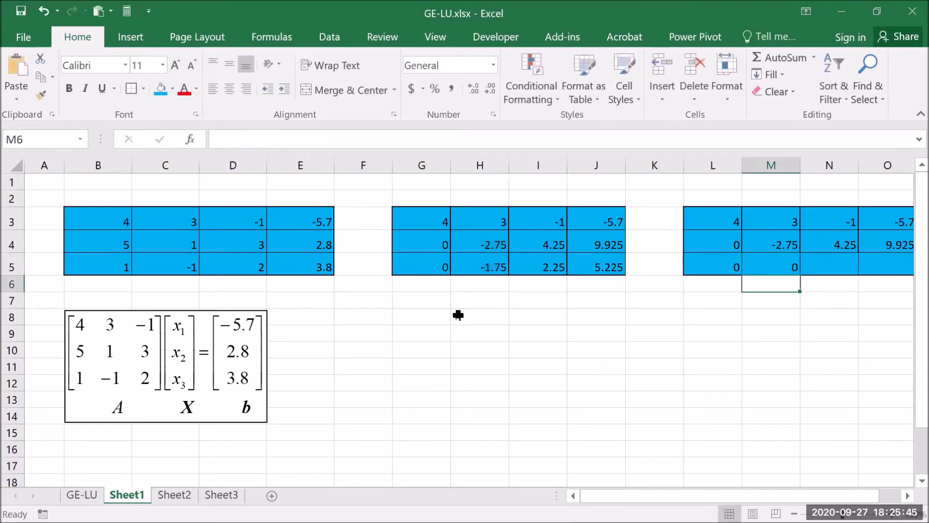
# Step: Fill the M5 elimination formula across to O5 to finish the third table's last row
pyautogui.click(773, 261)
pyautogui.moveTo(805, 275); pyautogui.dragTo(898, 265)
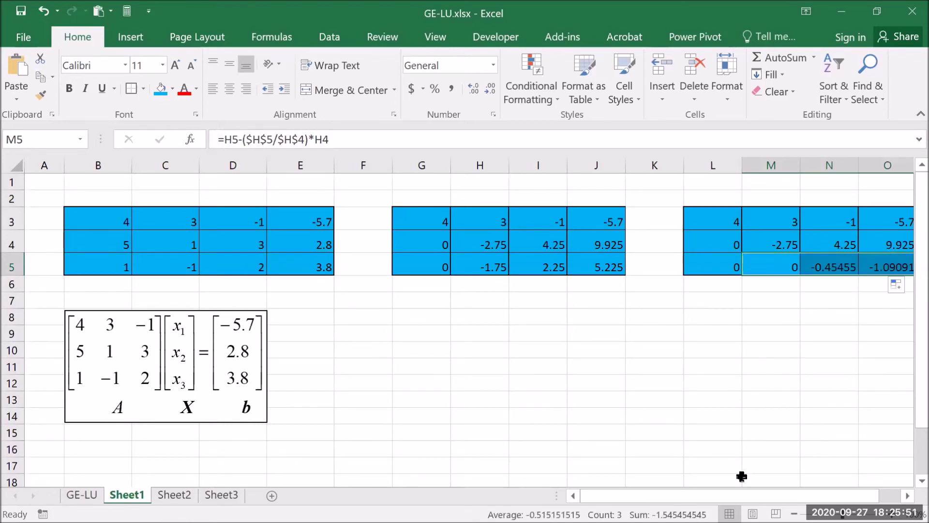
pyautogui.hscroll(1, 768, 255)
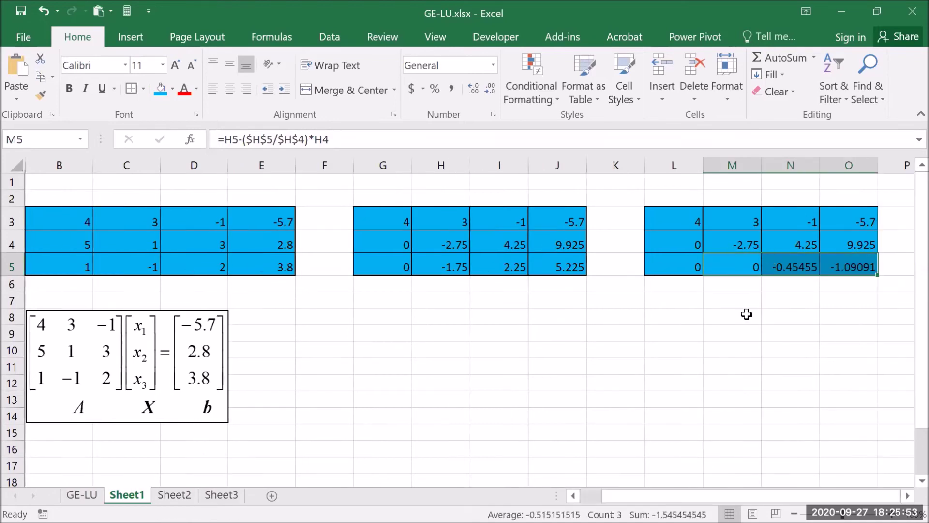
pyautogui.click(736, 338)
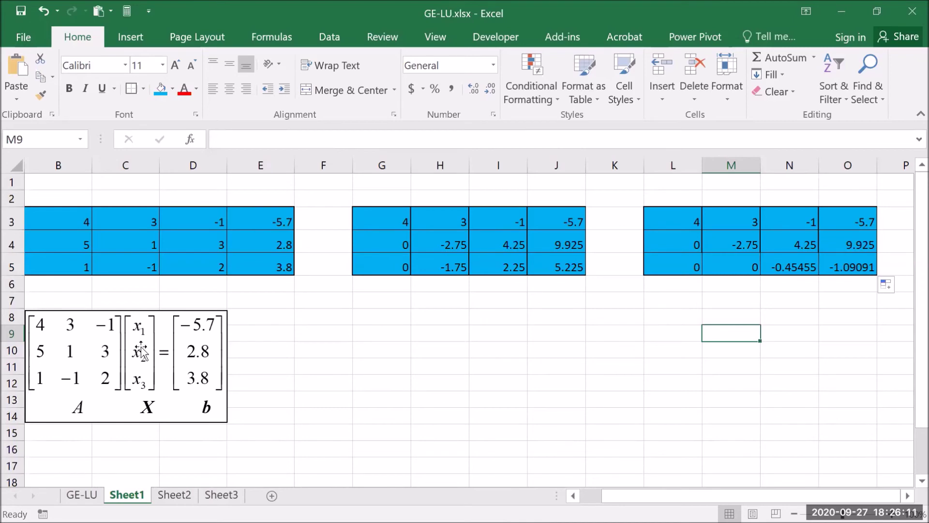
# Step: Label the solution cells below the third table with x3, x2 and x1 in L8:L10
pyautogui.click(673, 317)
pyautogui.write('x3')
pyautogui.press('Return')
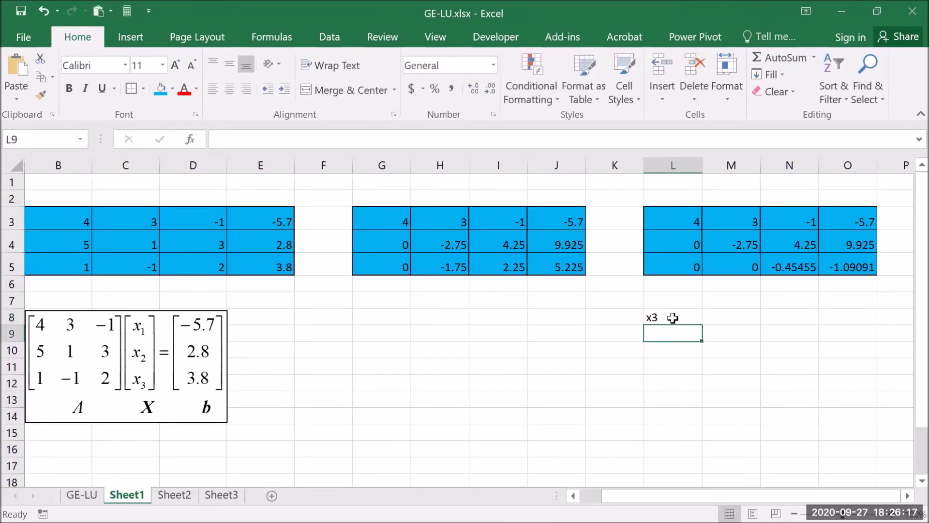
pyautogui.write('x2')
pyautogui.press('Return')
pyautogui.write('x1')
pyautogui.press('Return')
pyautogui.press('Up')
pyautogui.press('Right')
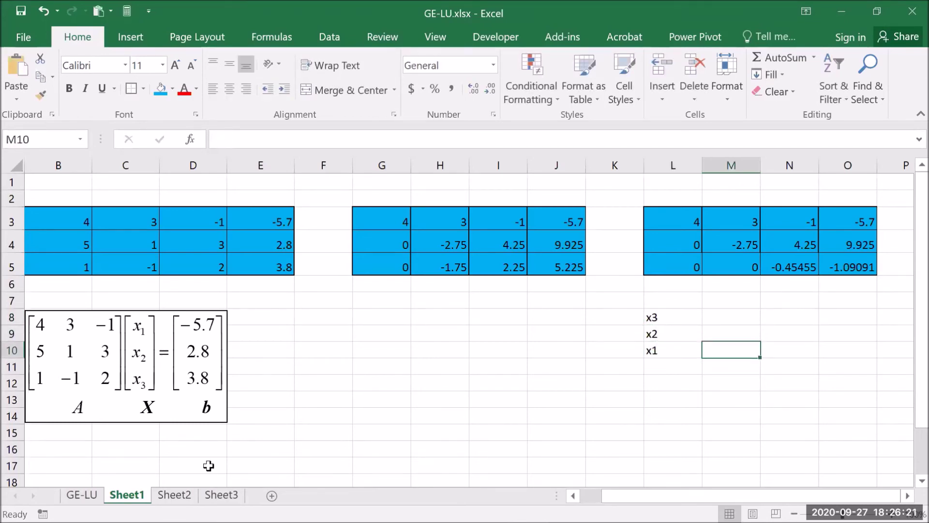
# Step: Copy the two back-substitution equation pictures, for xn and xi, from the GE-LU sheet to Sheet1 beneath the second table
pyautogui.click(82, 495)
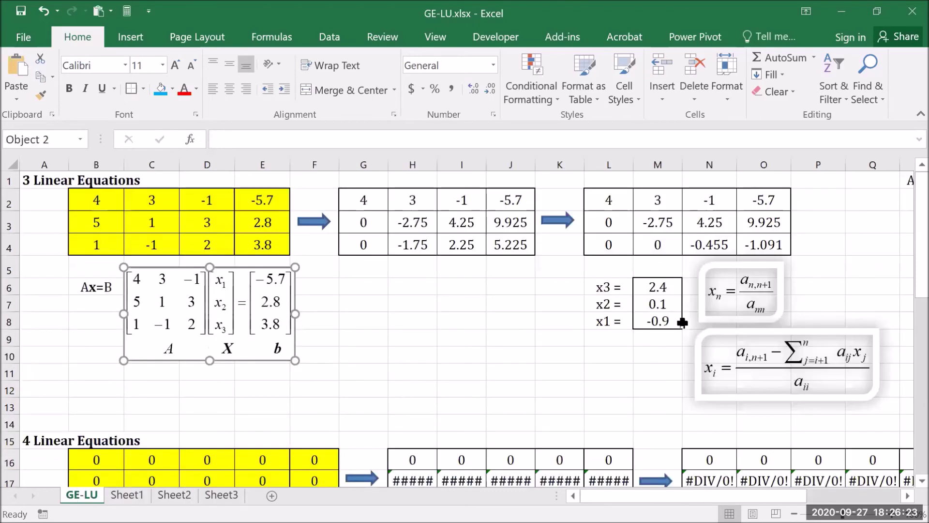
pyautogui.click(746, 312)
pyautogui.keyDown('ctrl'); pyautogui.click(747, 354); pyautogui.keyUp('ctrl')
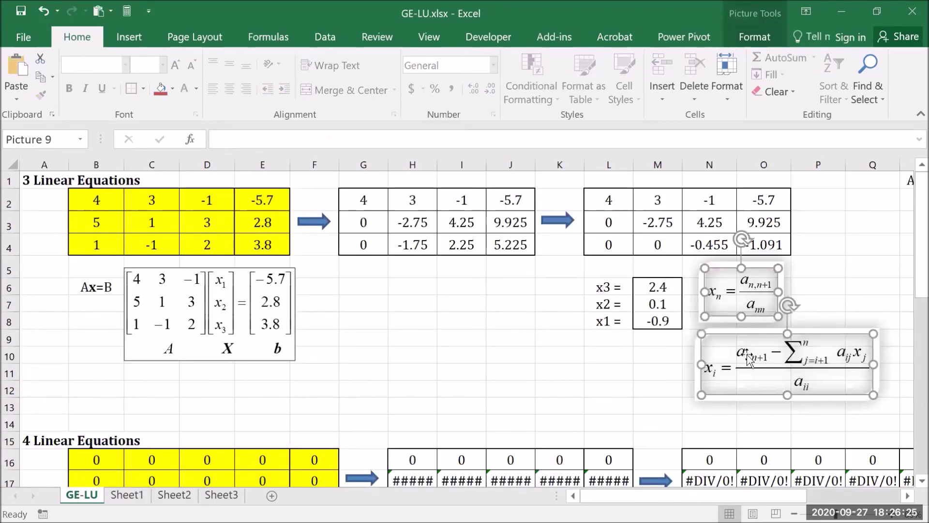
pyautogui.click(174, 494)
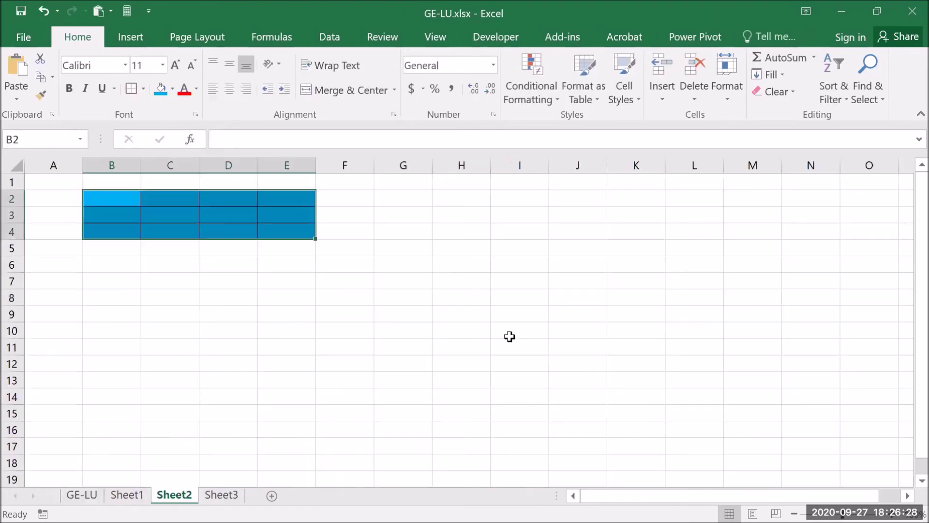
pyautogui.click(128, 493)
pyautogui.hotkey('ctrl', 'v')
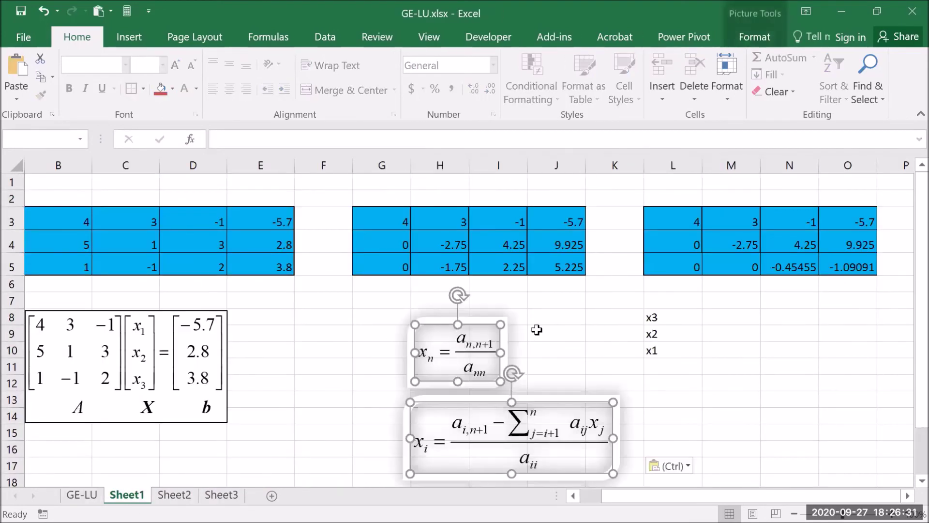
pyautogui.click(542, 333)
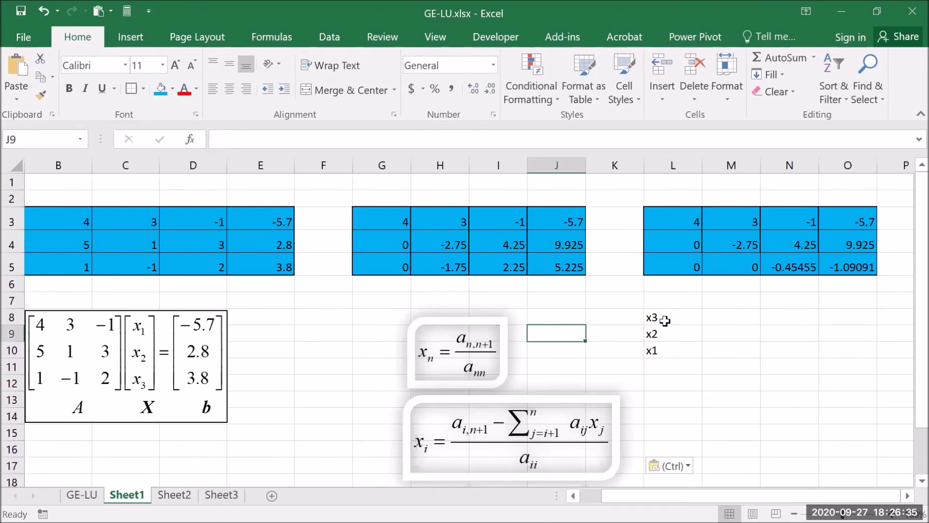
# Step: Calculate x3 in M8 with the formula =O5/N5
pyautogui.click(716, 315)
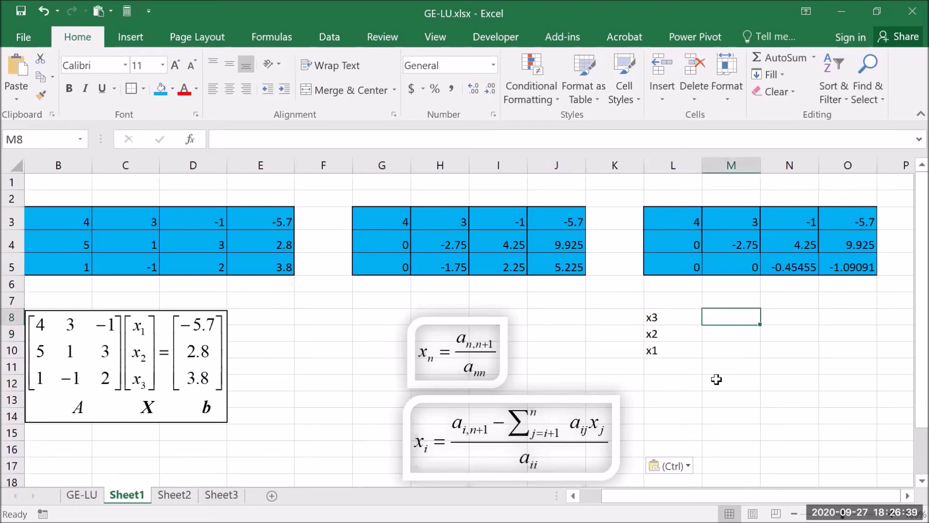
pyautogui.write('=')
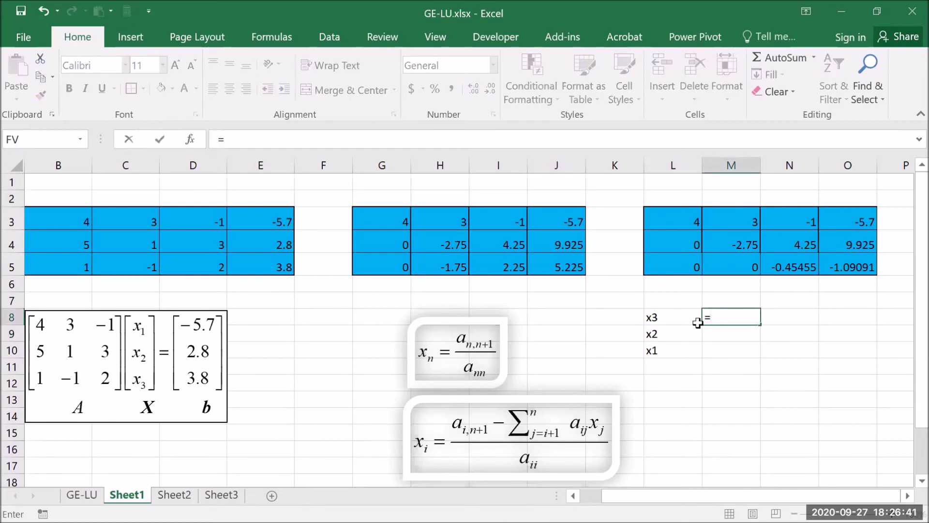
pyautogui.click(851, 268)
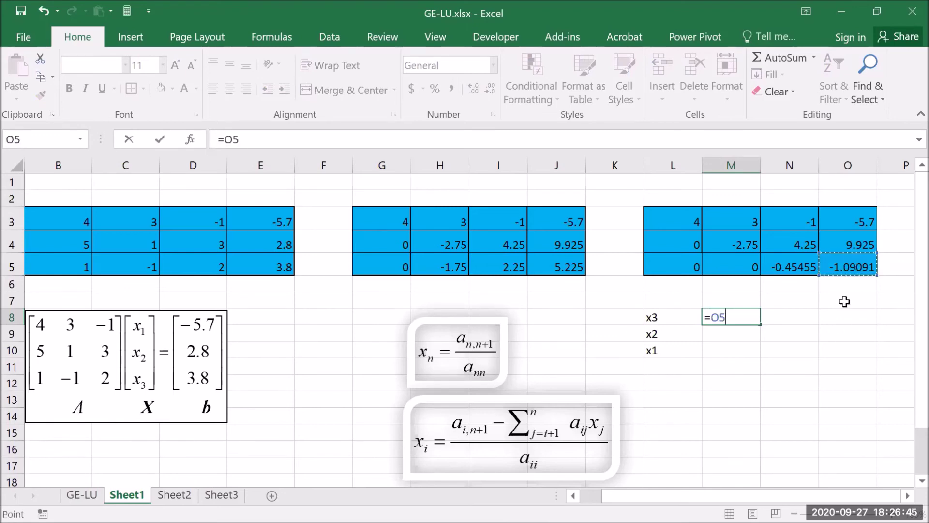
pyautogui.write('/')
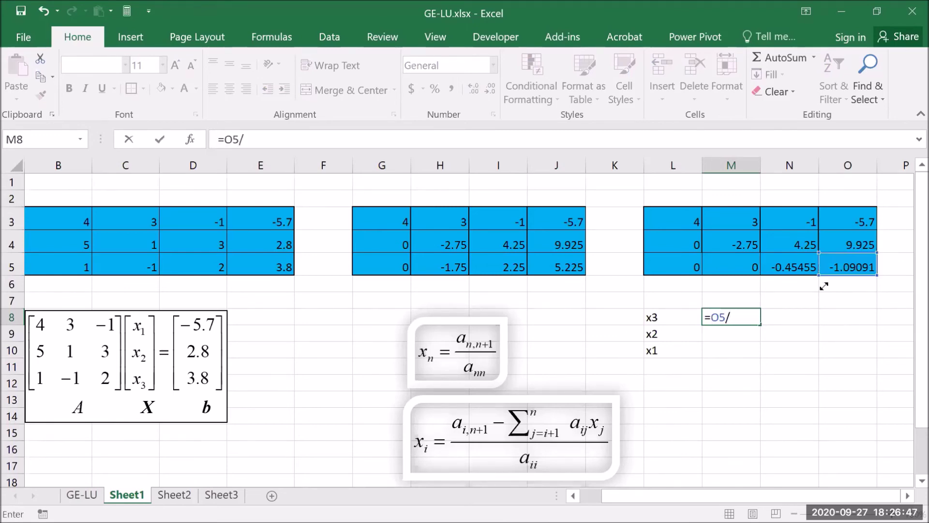
pyautogui.click(795, 263)
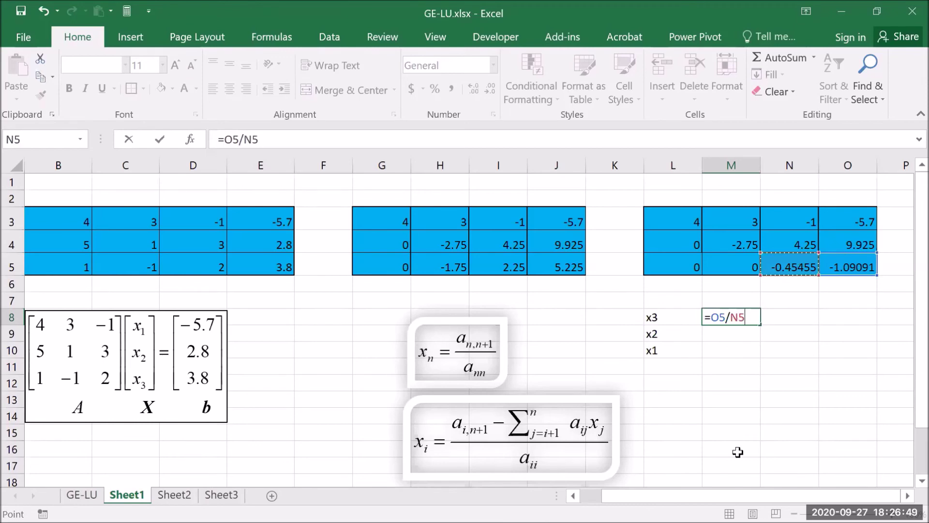
pyautogui.press('Return')
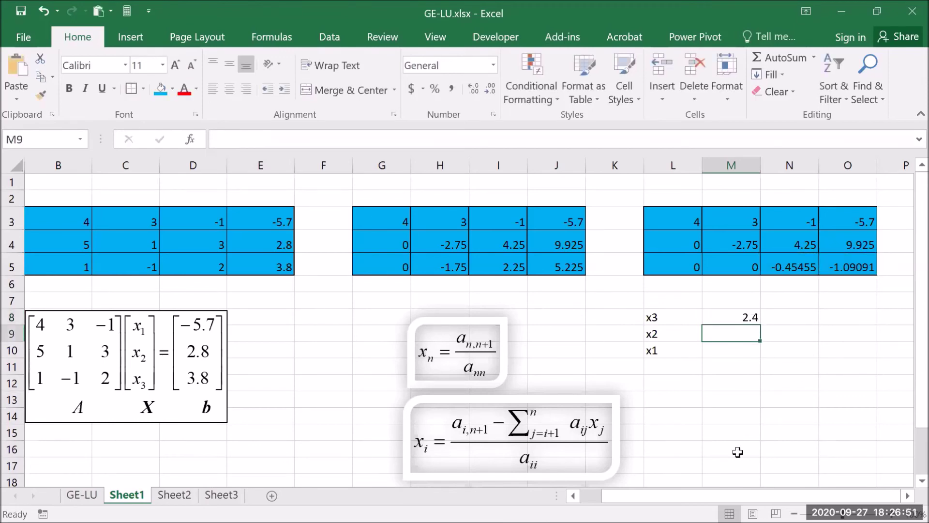
# Step: Calculate x2 in M9 with the back-substitution formula =(O4-N4*M8)/M4
pyautogui.write('=')
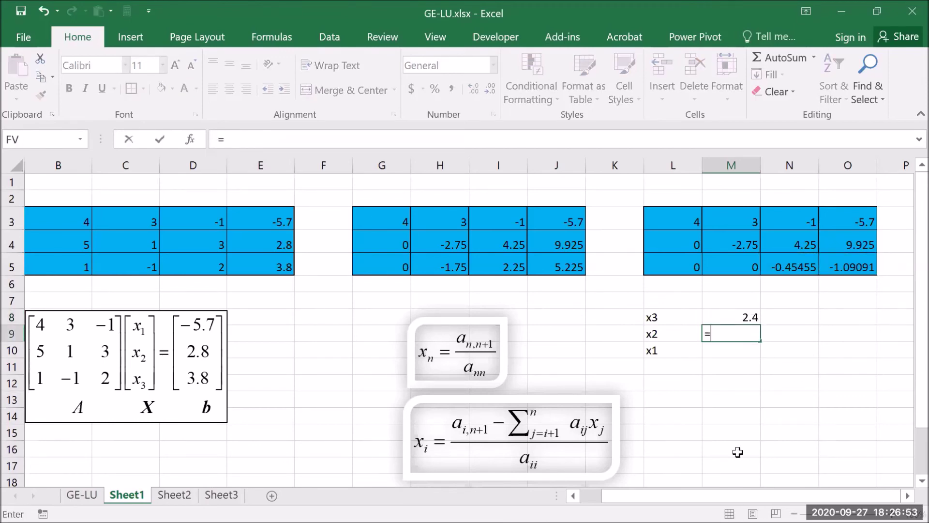
pyautogui.click(855, 246)
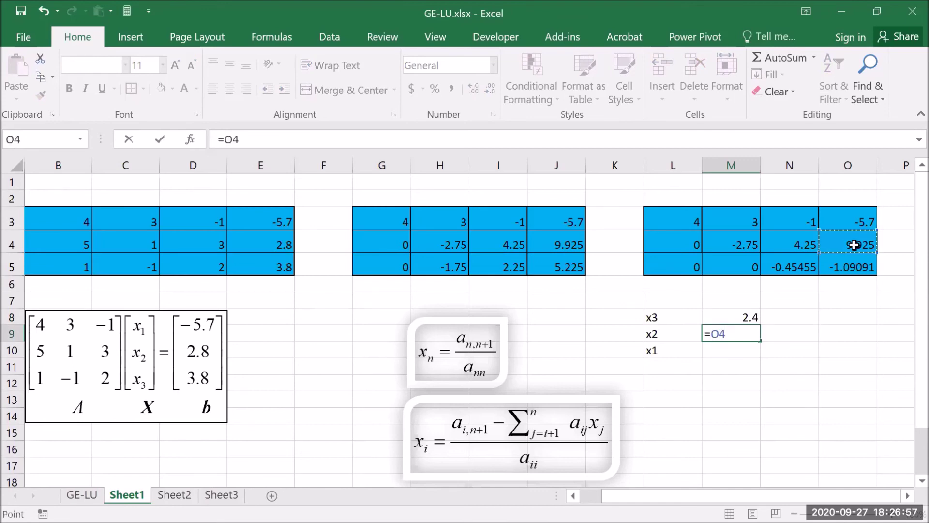
pyautogui.write('-')
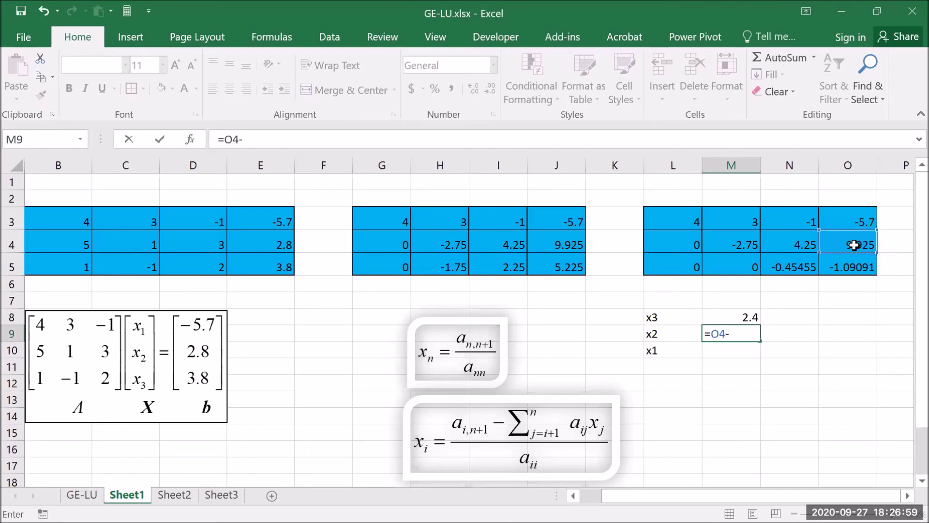
pyautogui.click(802, 245)
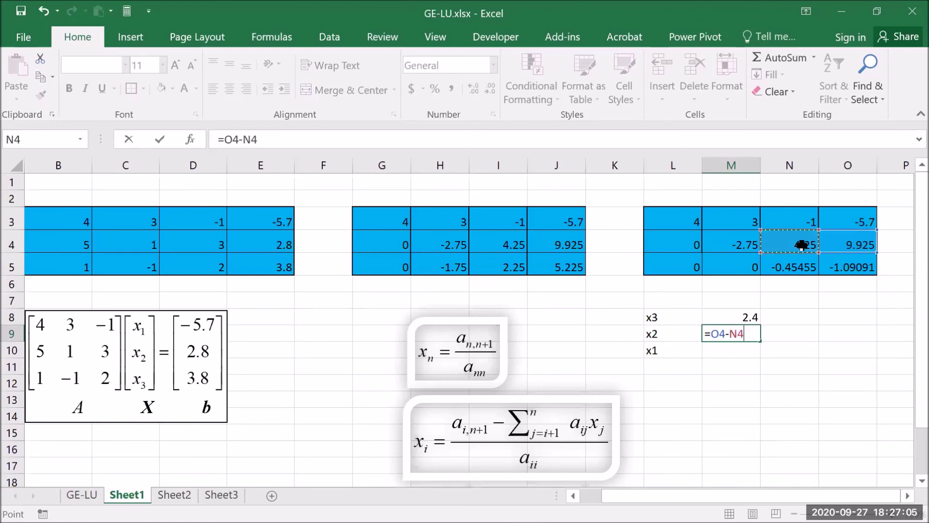
pyautogui.write('*')
pyautogui.click(734, 317)
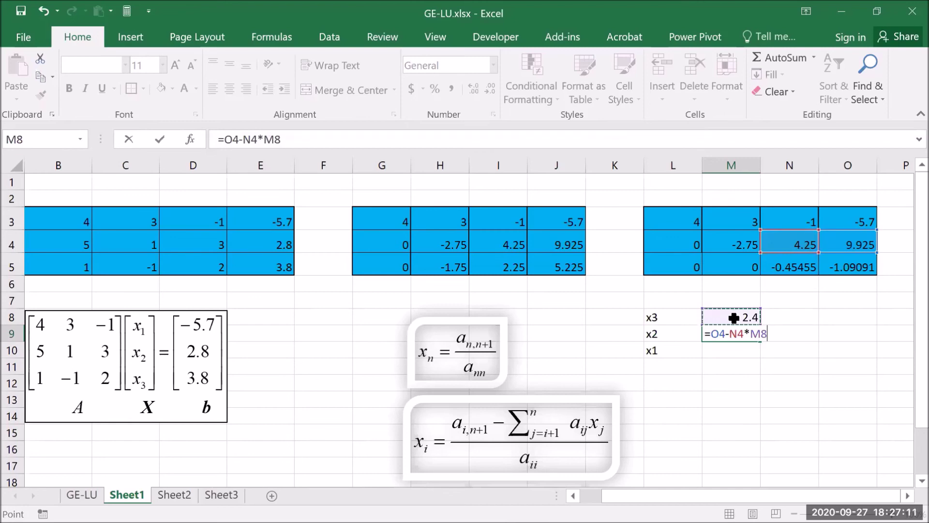
pyautogui.write('/')
pyautogui.click(282, 140)
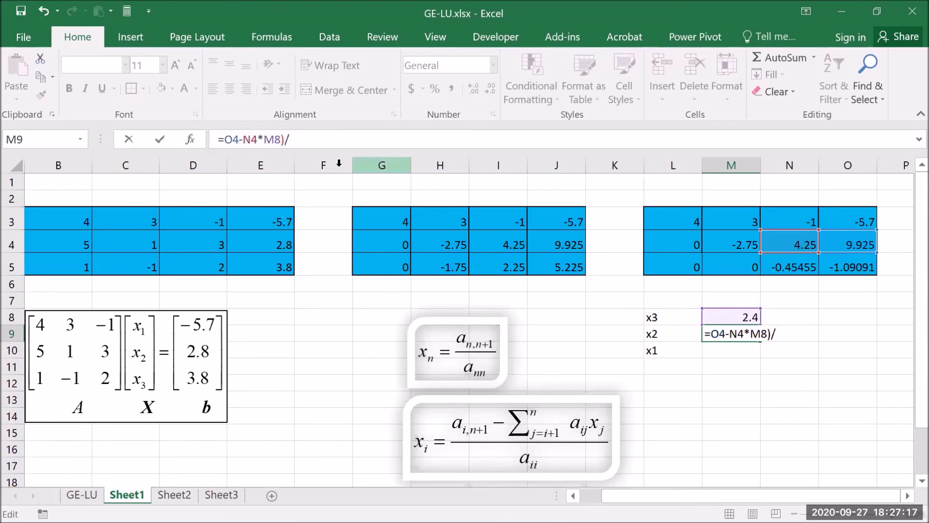
pyautogui.click(226, 139)
pyautogui.write('(')
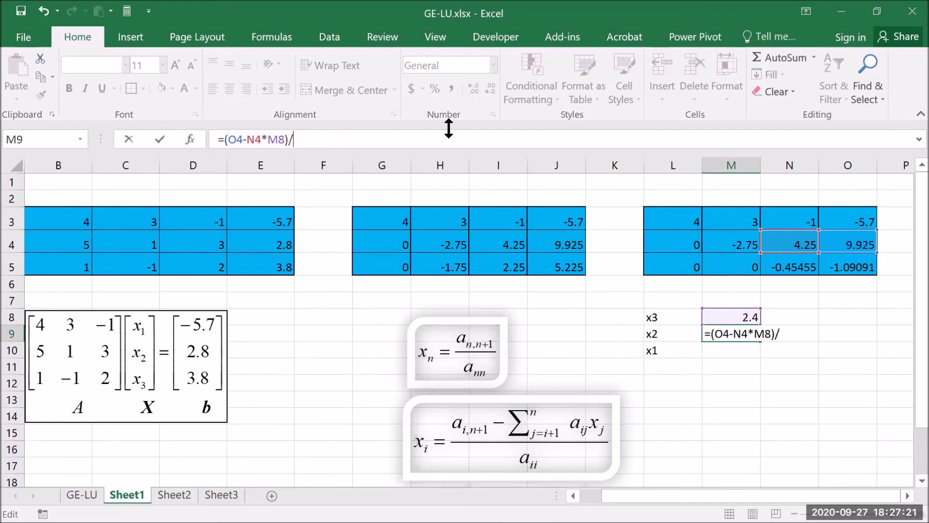
pyautogui.click(734, 244)
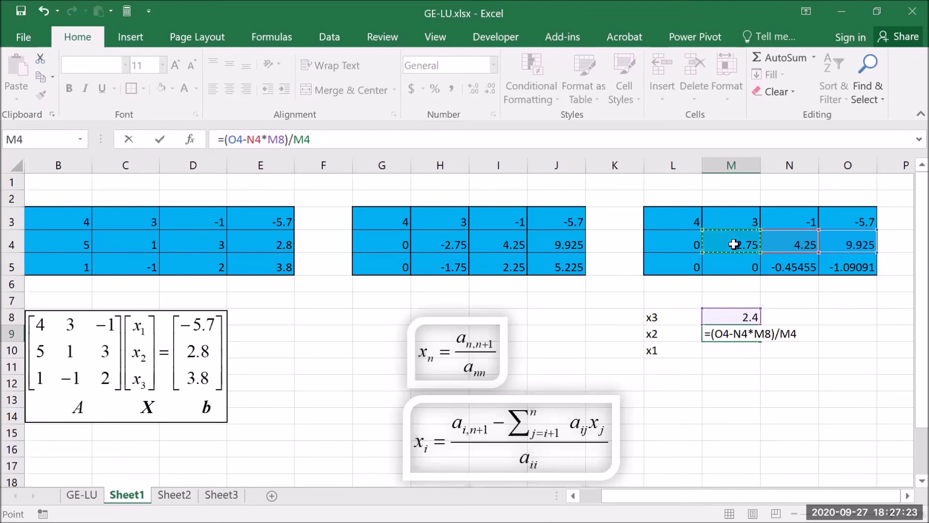
pyautogui.press('Return')
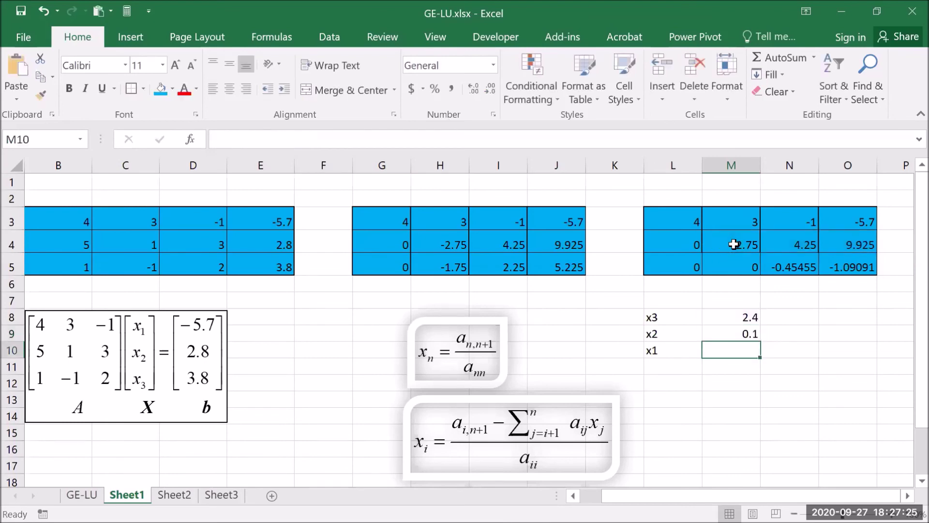
# Step: Begin the x1 formula in M10 with the numerator terms =O3-N3*M8+M3*M9
pyautogui.write('=')
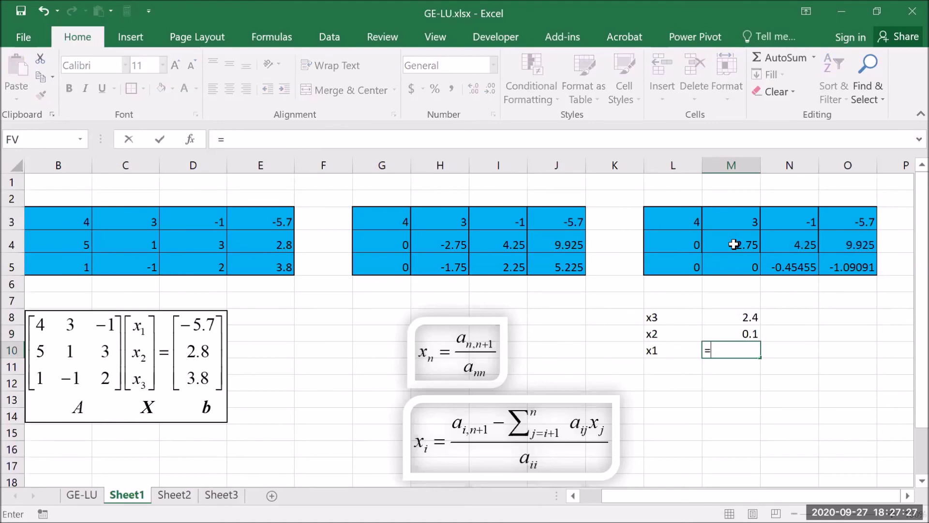
pyautogui.click(853, 219)
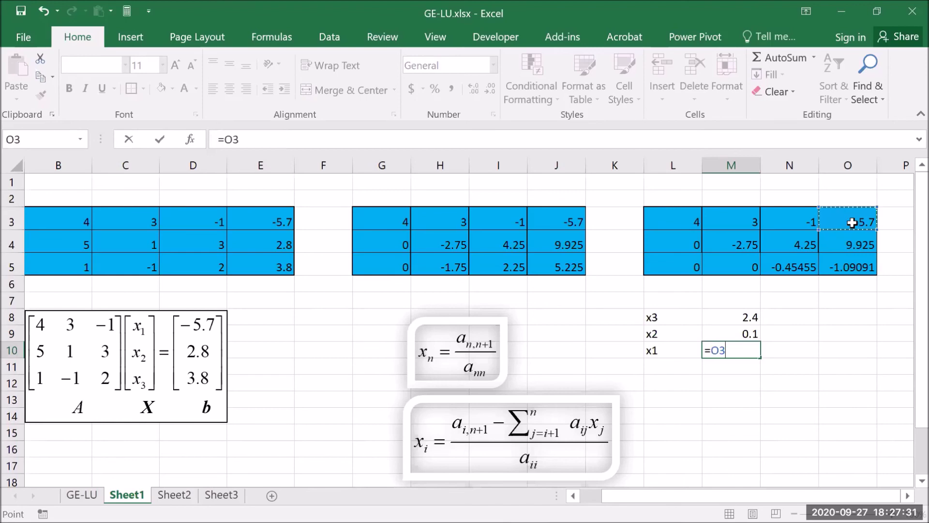
pyautogui.write('-')
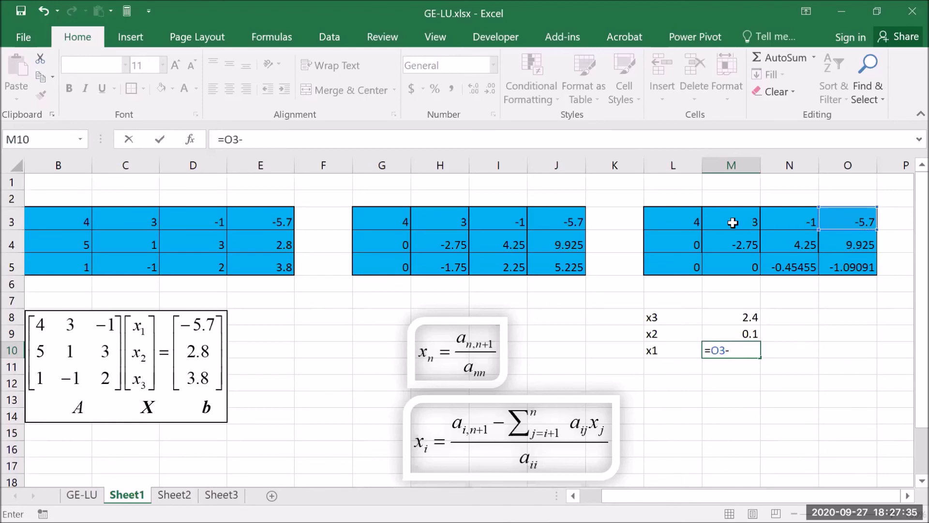
pyautogui.click(799, 222)
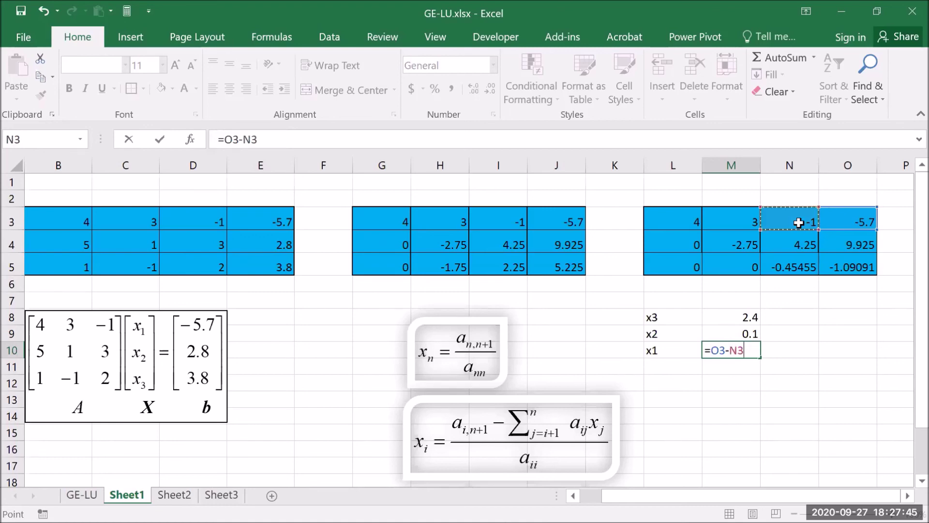
pyautogui.write('*')
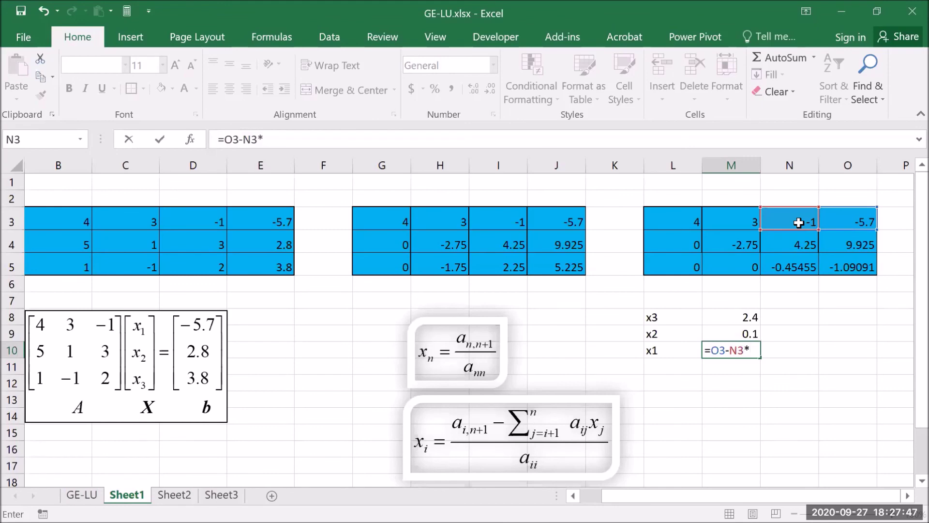
pyautogui.click(736, 317)
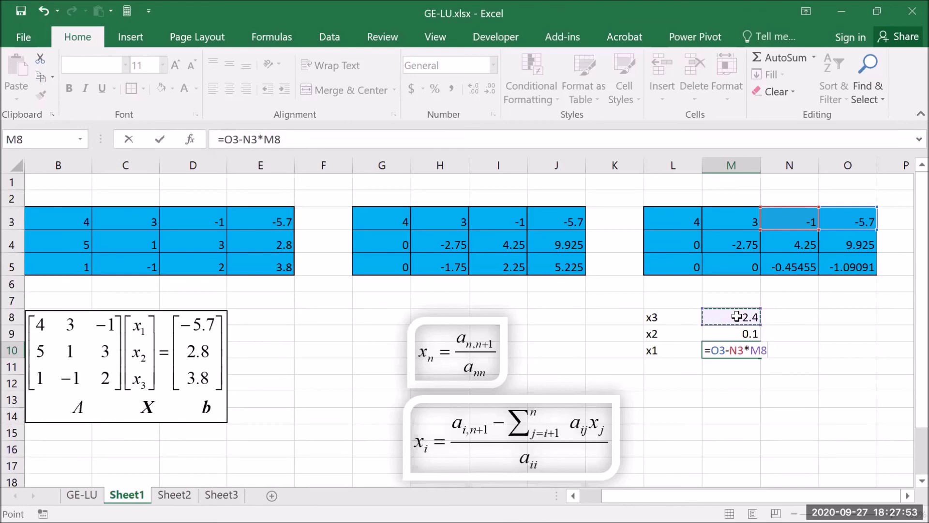
pyautogui.write('+')
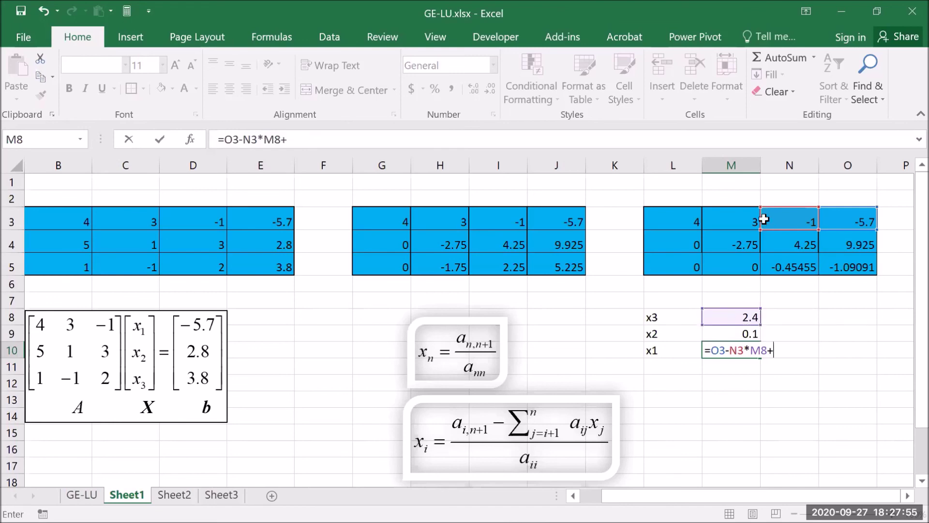
pyautogui.click(743, 221)
pyautogui.write('*')
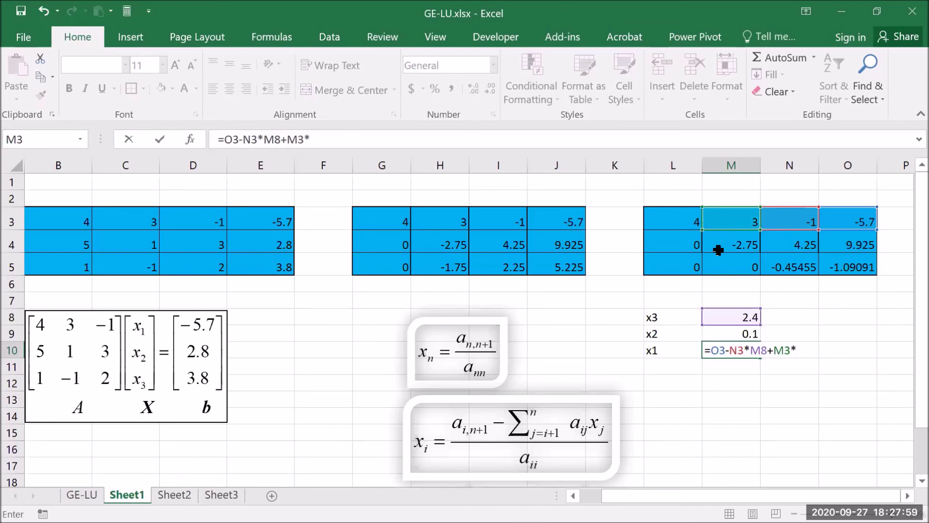
pyautogui.click(738, 335)
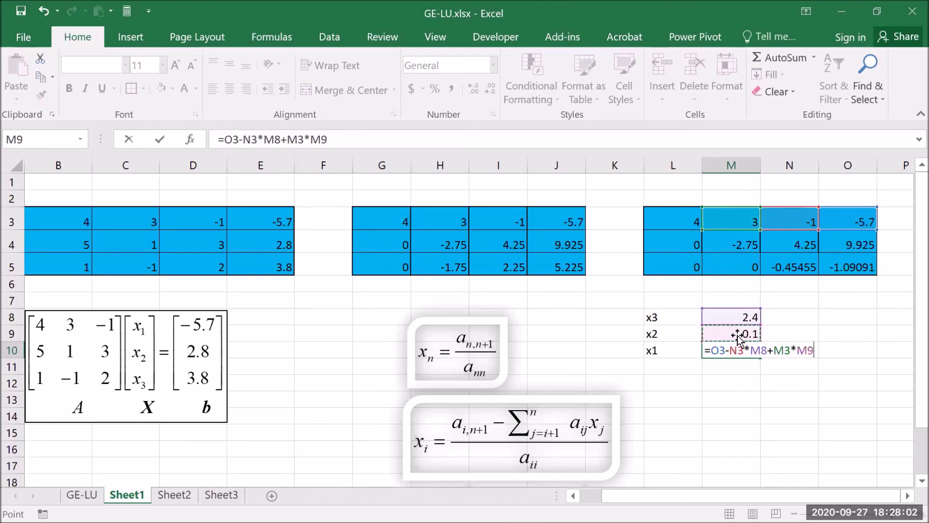
# Step: Bracket the product sum and the whole numerator in M10, and divide by L3 to complete =(O3-(N3*M8+M3*M9))/L3
pyautogui.click(260, 142)
pyautogui.press('Left')
pyautogui.press('Left')
pyautogui.write('(')
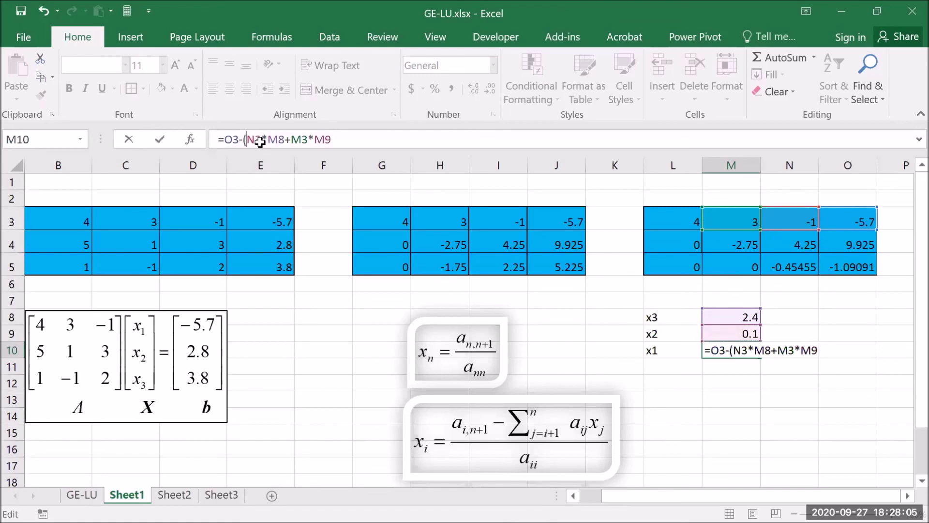
pyautogui.click(351, 139)
pyautogui.write(')')
pyautogui.click(224, 139)
pyautogui.write('(')
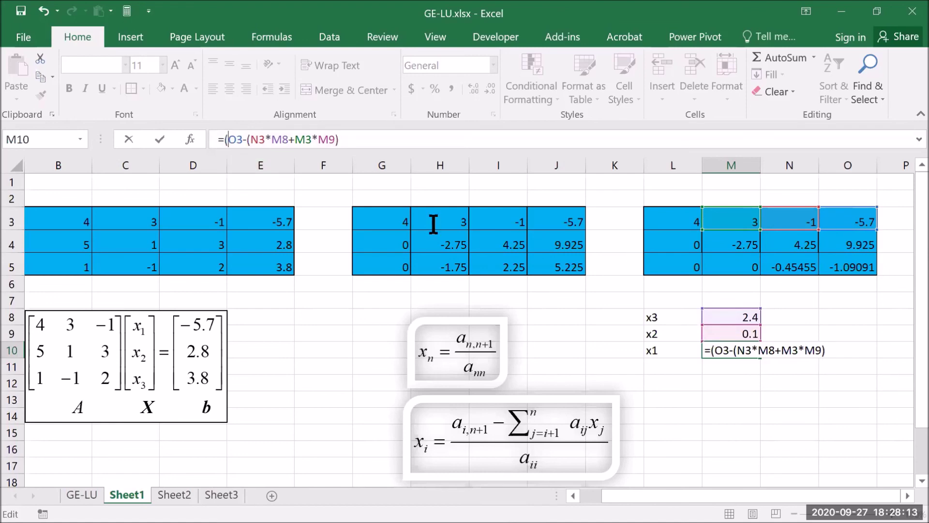
pyautogui.click(358, 139)
pyautogui.write(')/')
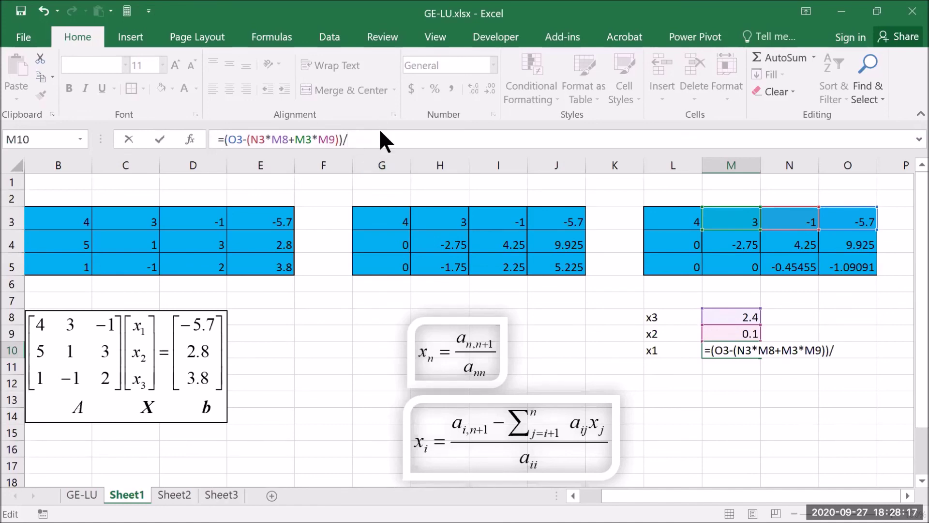
pyautogui.click(675, 224)
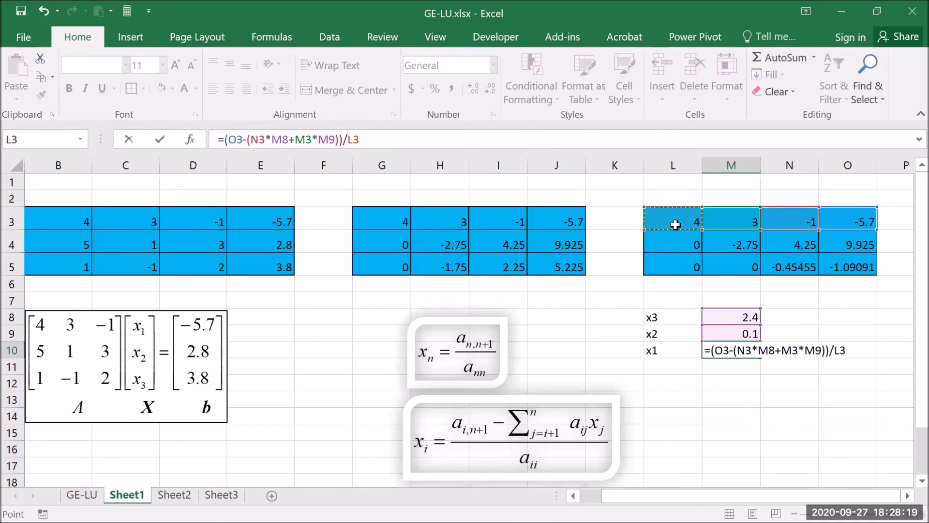
pyautogui.press('Return')
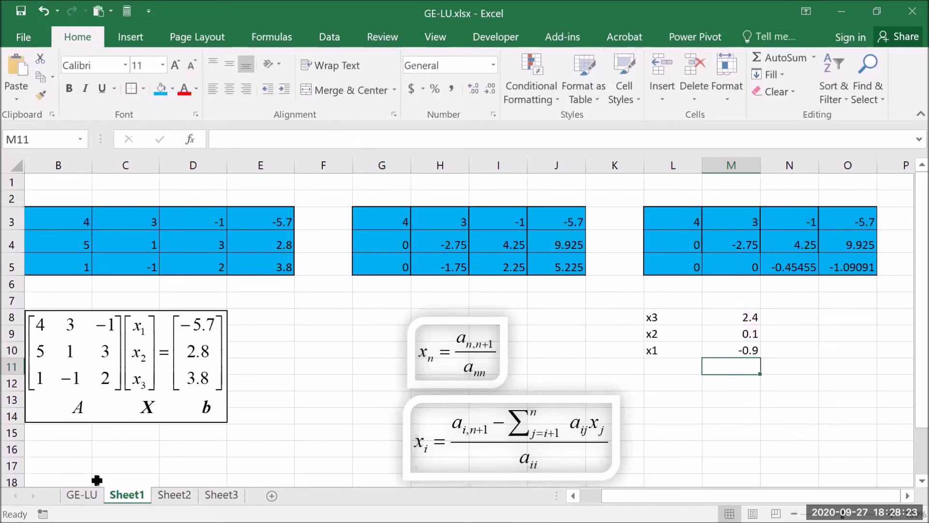
# Step: Compare the x3, x2 and x1 results with the reference solution on the GE-LU sheet, and return to Sheet1
pyautogui.click(83, 494)
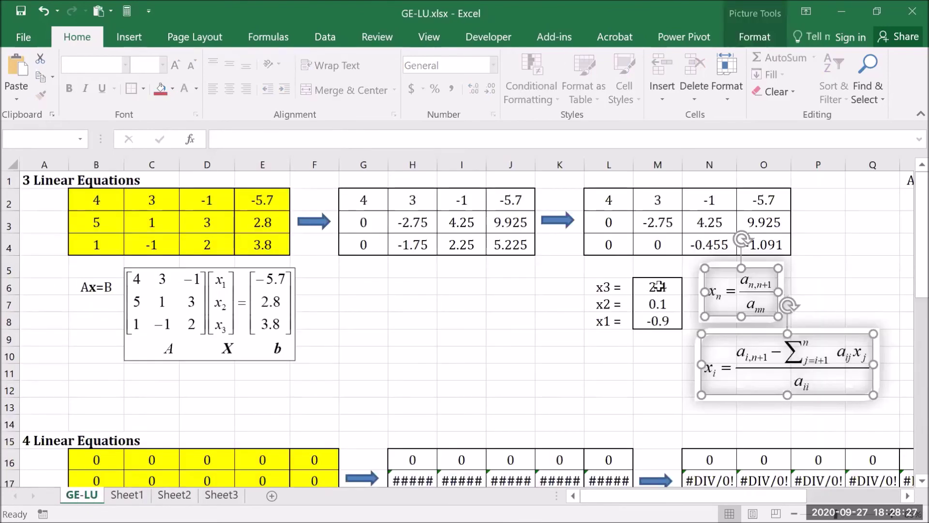
pyautogui.click(128, 492)
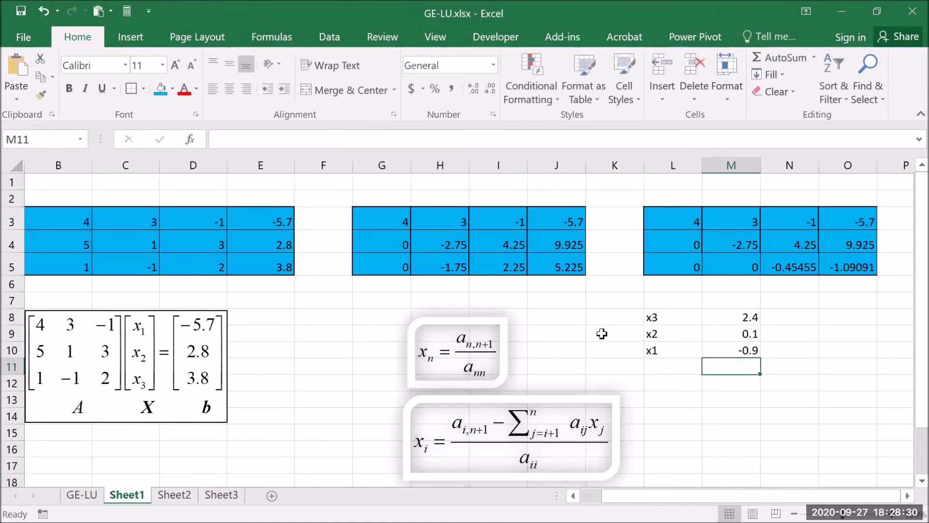
pyautogui.click(717, 384)
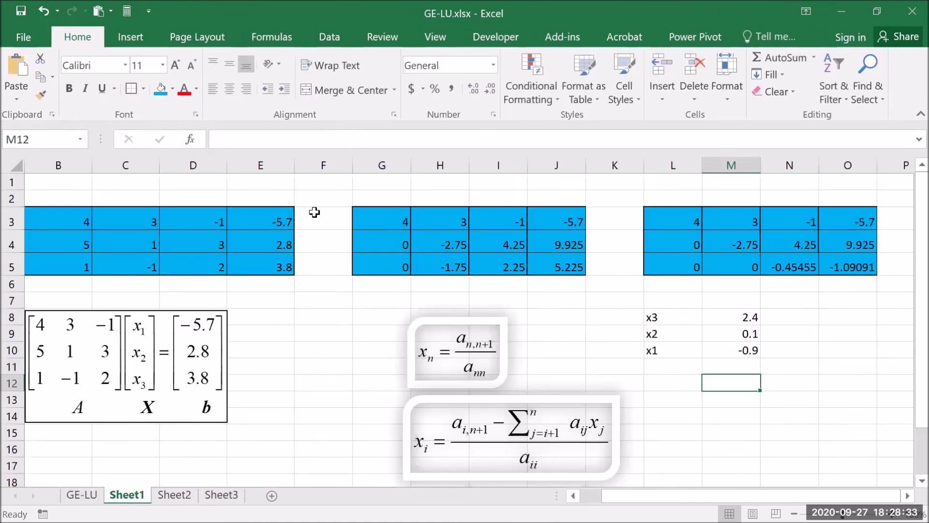